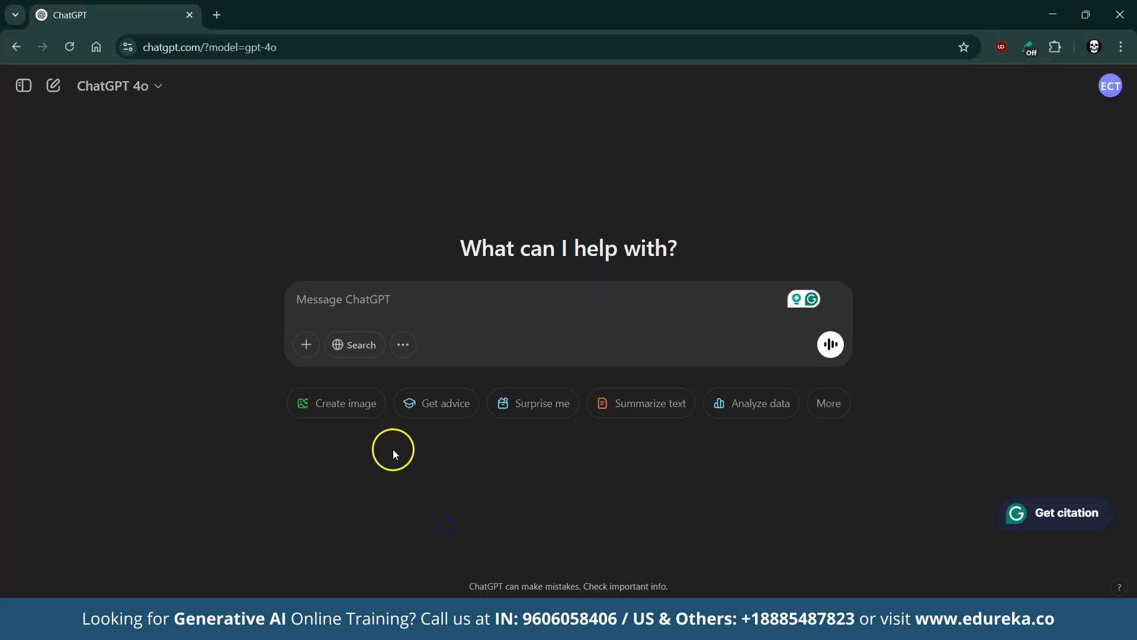
- Ask GPT-4o the pasted Delhi Assembly election prompt with web Search enabled
{"action": "left_click", "coordinate": [144, 85]}
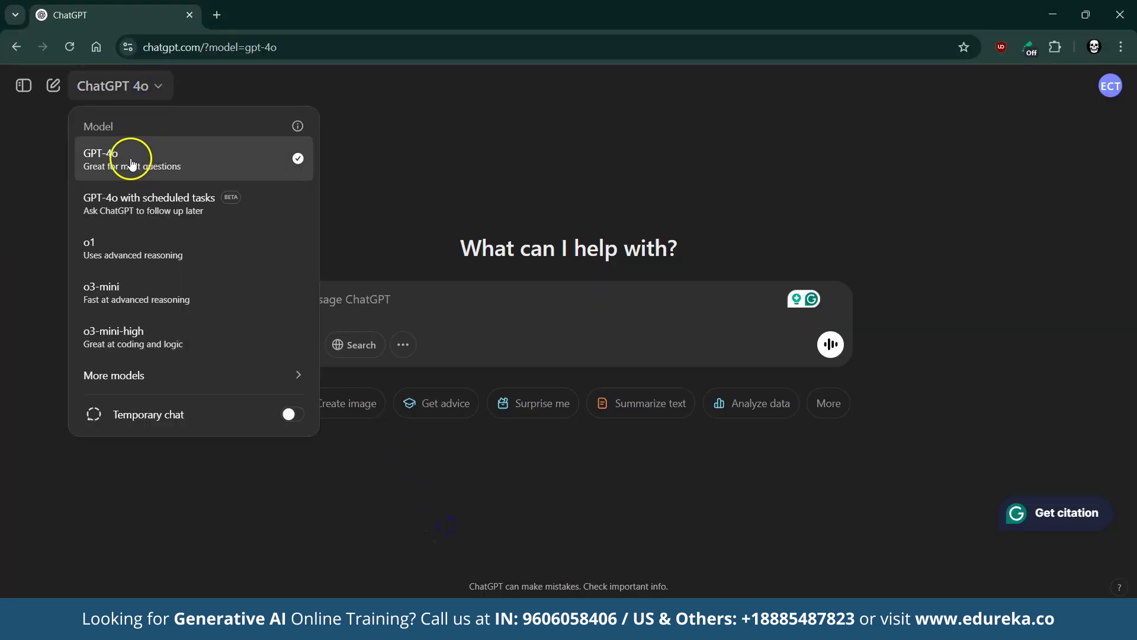
{"action": "left_click", "coordinate": [129, 160]}
{"action": "left_click", "coordinate": [369, 298]}
{"action": "type", "text": "Discuss the outcome of the most recent Delhi Assembly elections. Which party emerged victorious, and by how many seats did they win? Additionally, explain the major factors that contributed to this result and the implications it may have on Delhi's political landscape."}
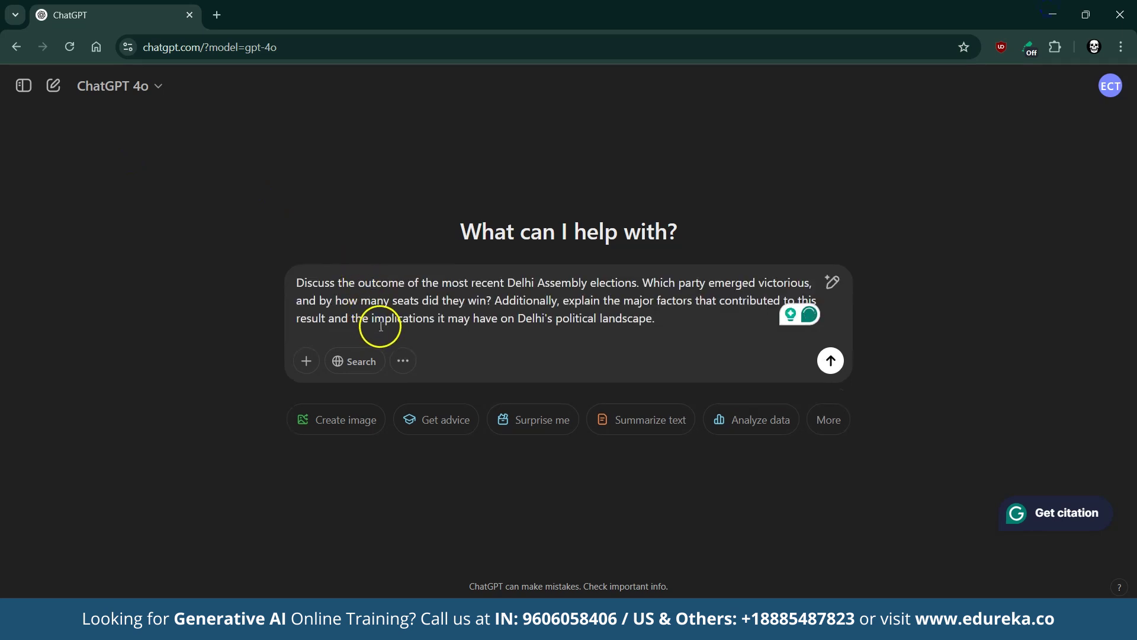
{"action": "left_click", "coordinate": [354, 361]}
{"action": "left_click", "coordinate": [827, 373]}
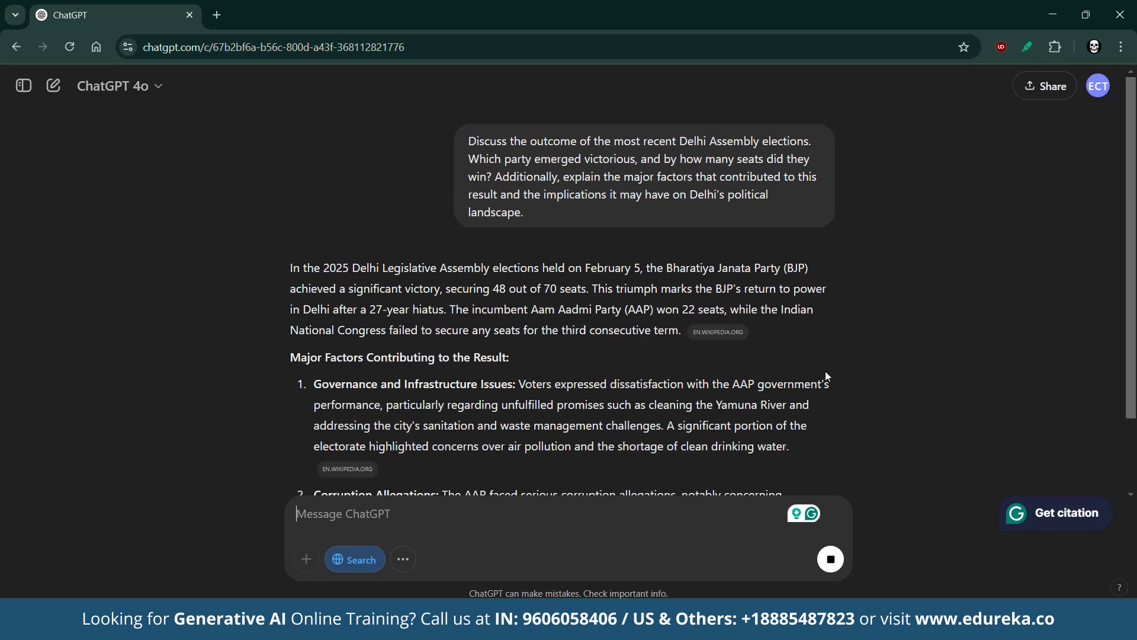
- Read GPT-4o's opening paragraph reporting BJP won 48 of 70 seats, then show the sidebar
{"action": "left_click_drag", "start_coordinate": [290, 273], "coordinate": [565, 281]}
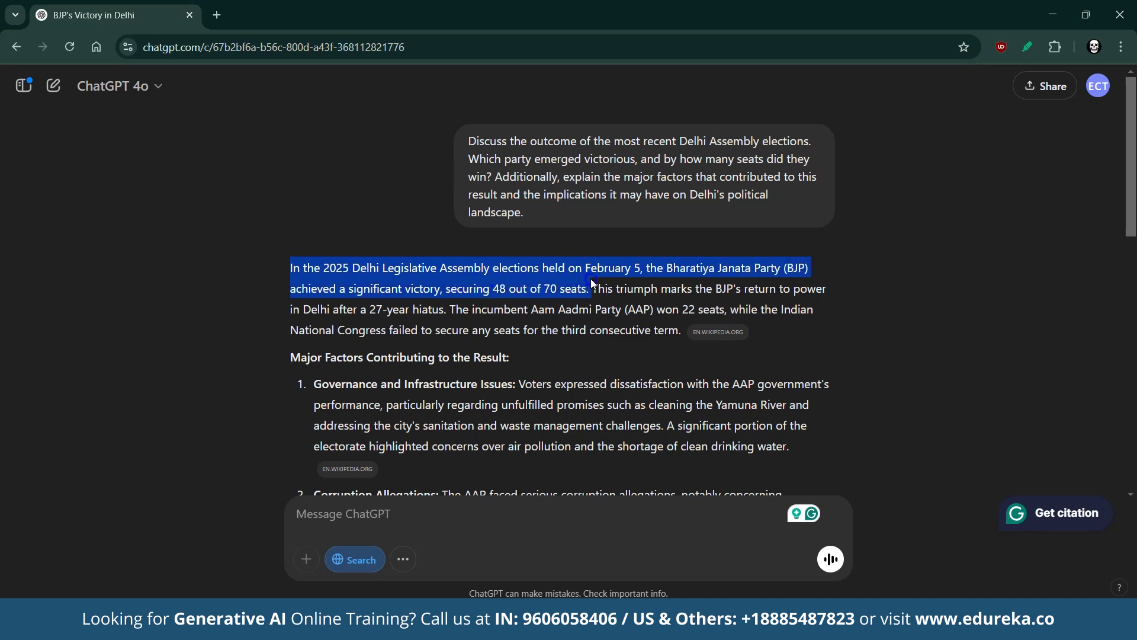
{"action": "mouse_move", "coordinate": [591, 278]}
{"action": "left_mouse_down"}
{"action": "mouse_move", "coordinate": [569, 287]}
{"action": "mouse_move", "coordinate": [681, 330]}
{"action": "left_mouse_up"}
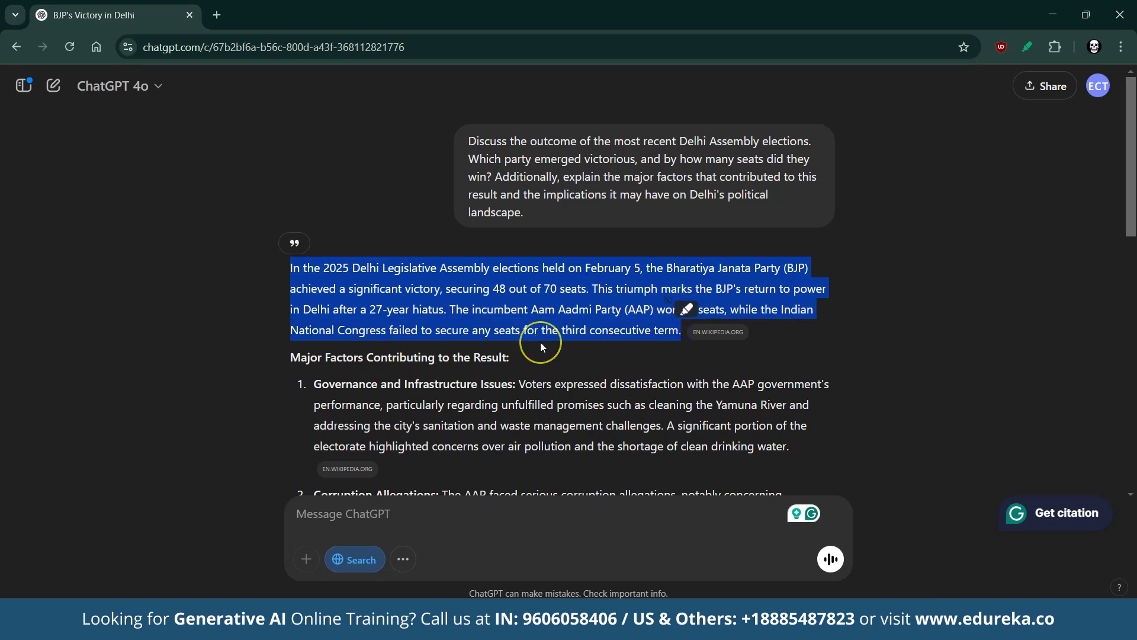
{"action": "scroll", "coordinate": [540, 342], "scroll_direction": "down", "scroll_amount": 12}
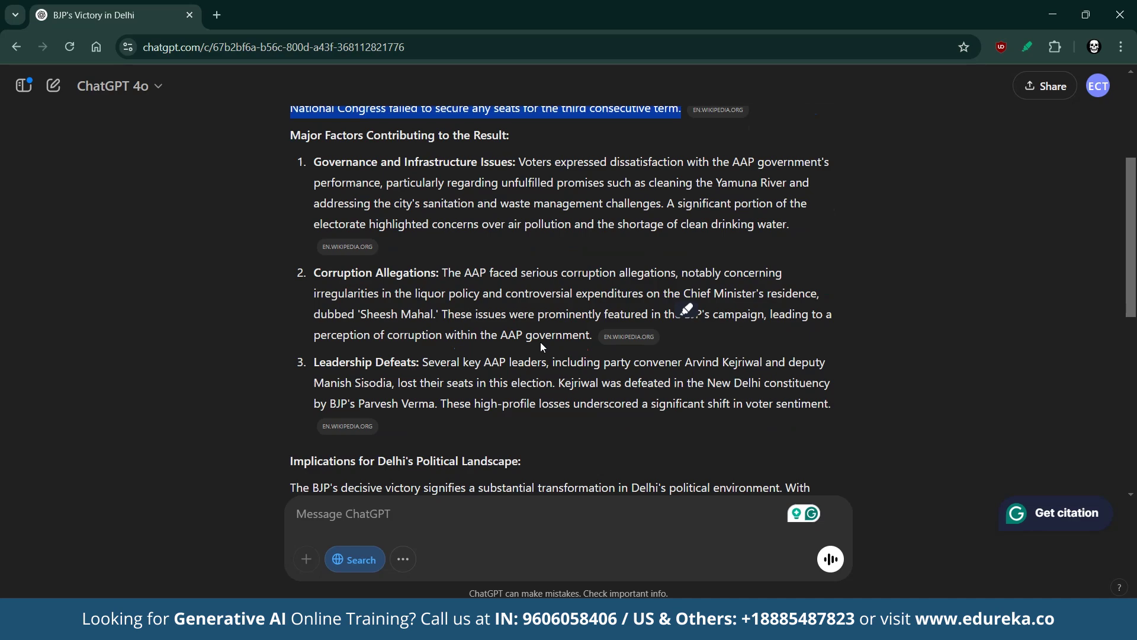
{"action": "scroll", "coordinate": [540, 342], "scroll_direction": "up", "scroll_amount": 12}
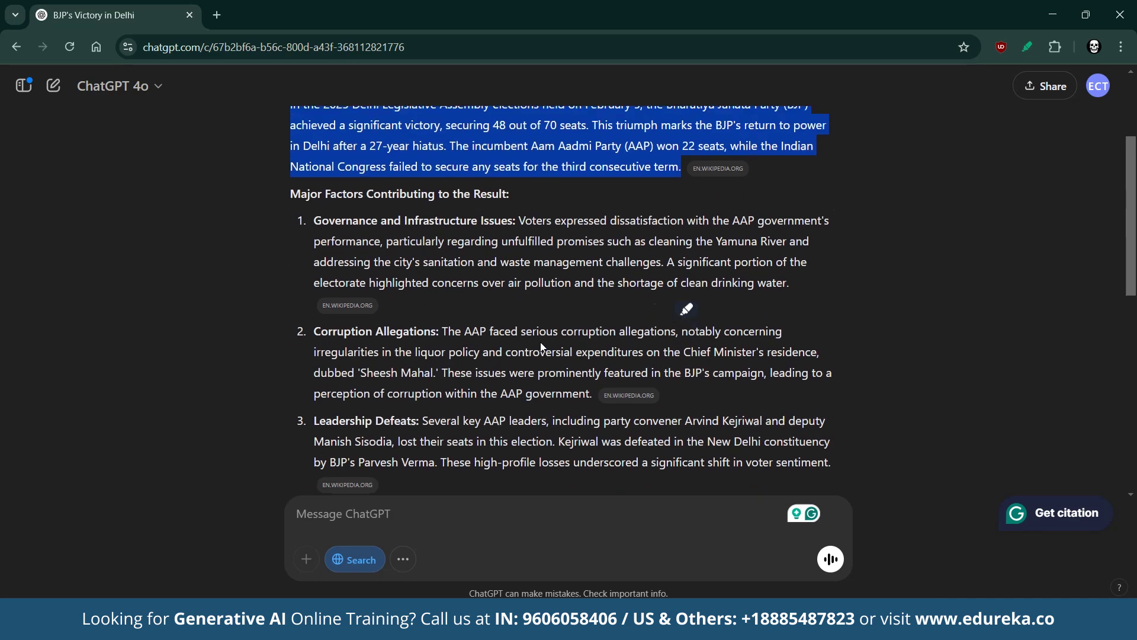
{"action": "left_click", "coordinate": [541, 365]}
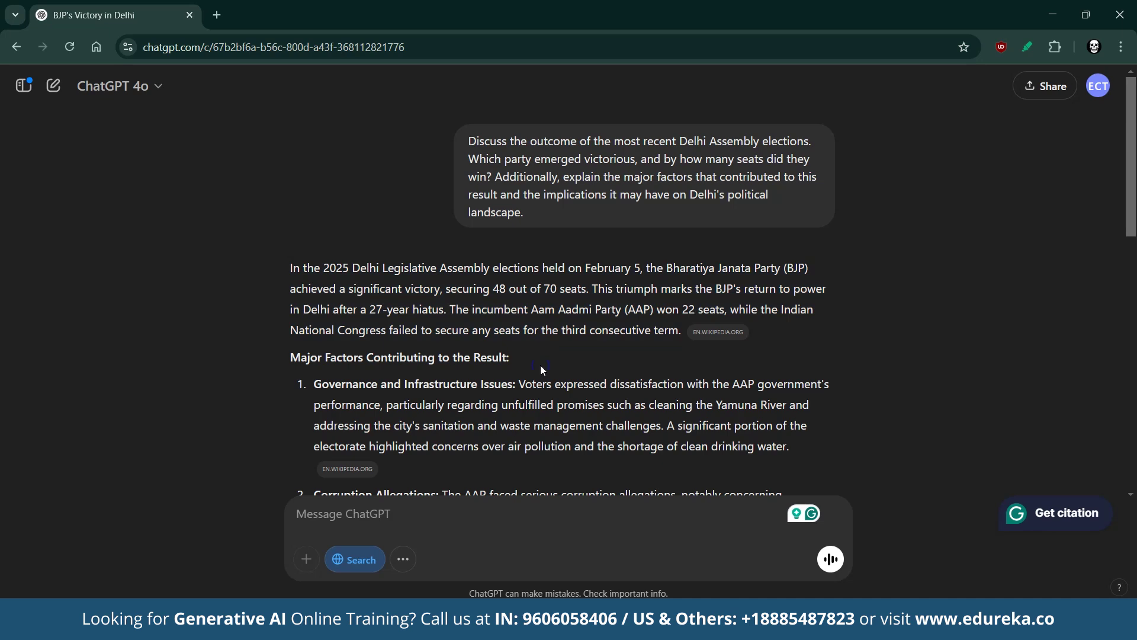
{"action": "left_click", "coordinate": [24, 86]}
- In a new chat, send the same Delhi election prompt to o1
{"action": "left_click", "coordinate": [78, 119]}
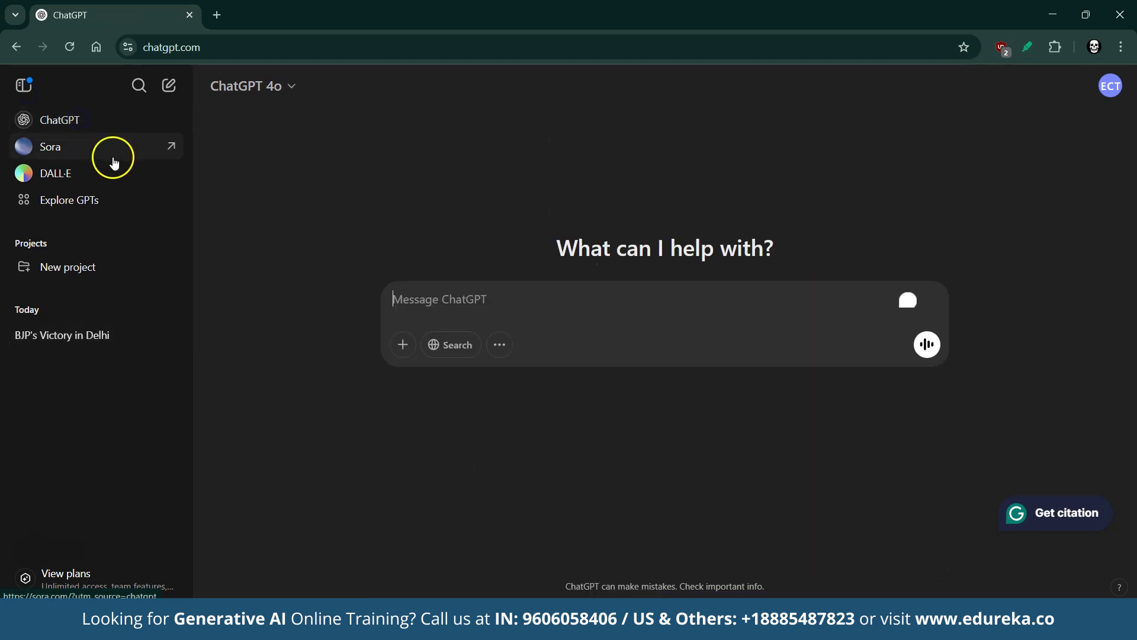
{"action": "left_click", "coordinate": [21, 85]}
{"action": "left_click", "coordinate": [136, 89]}
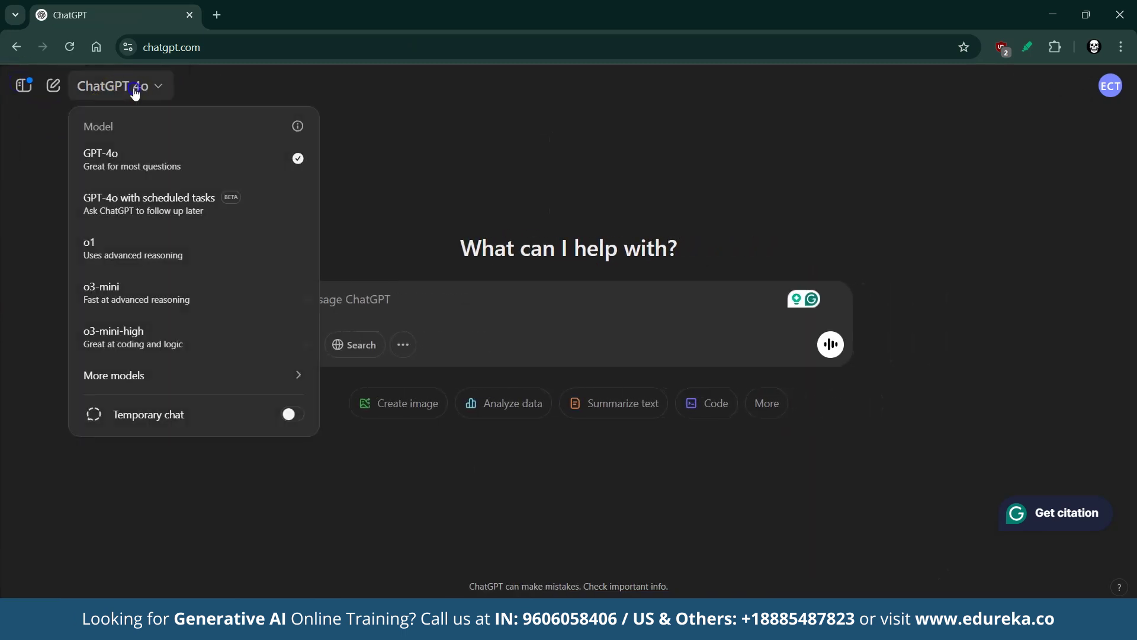
{"action": "left_click", "coordinate": [124, 244]}
{"action": "type", "text": "Discuss the outcome of the most recent Delhi Assembly elections. Which party emerged victorious, and by how many seats did they win? Additionally, explain the major factors that contributed to this result and the implications it may have on Delhi's political landscape."}
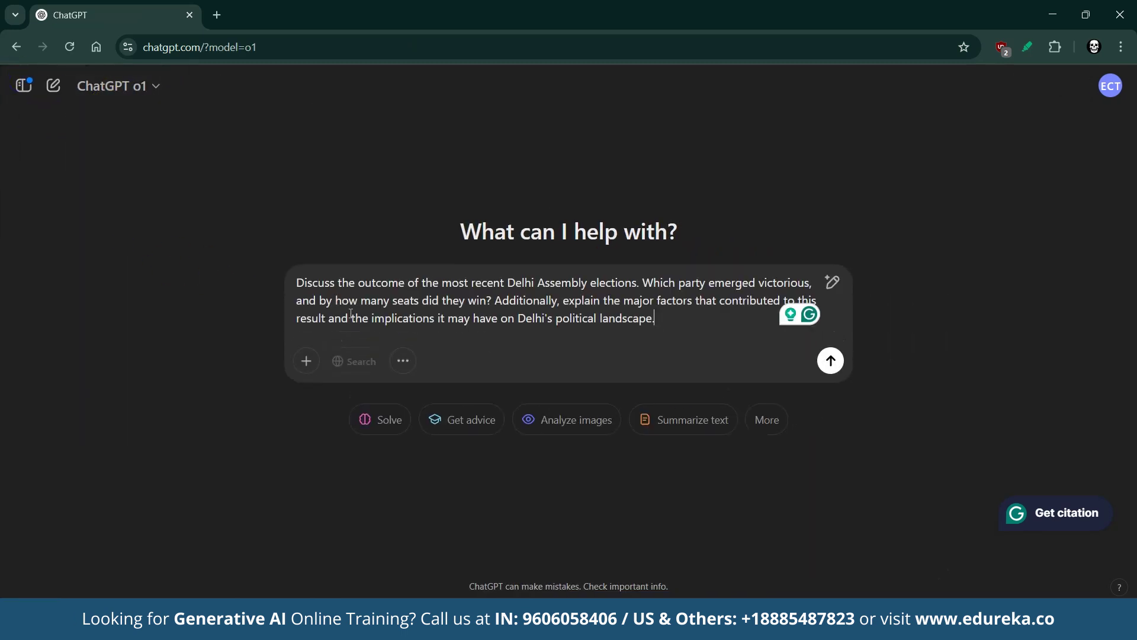
{"action": "left_click", "coordinate": [831, 360]}
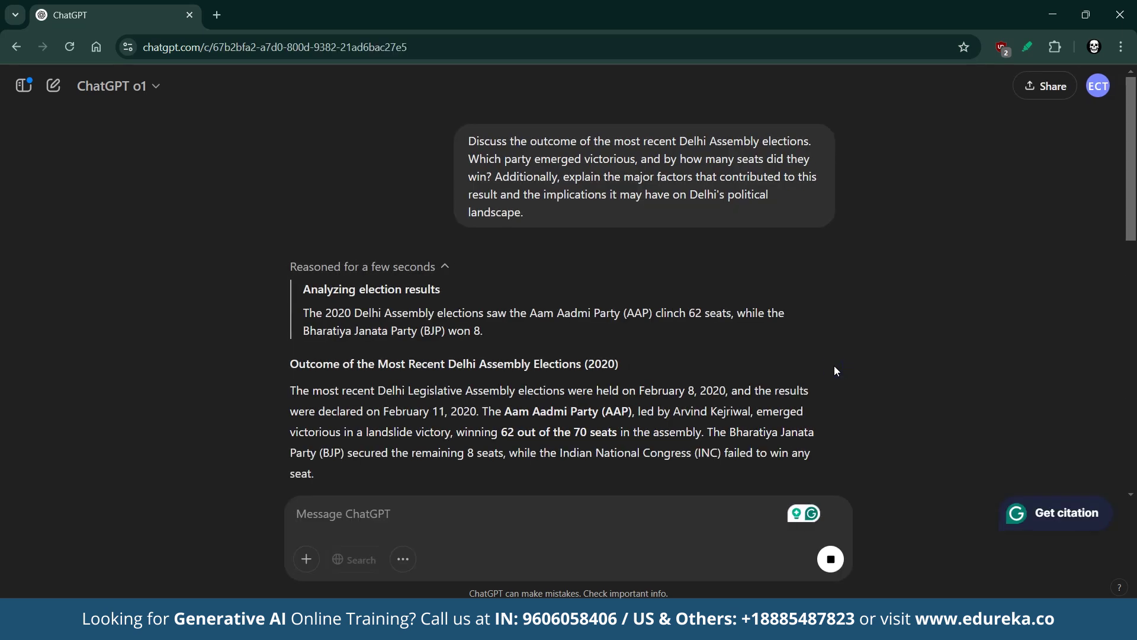
- Read o1's answer citing the 2020 result of AAP winning 62 of 70 seats
{"action": "scroll", "coordinate": [349, 290], "scroll_direction": "down", "scroll_amount": 1}
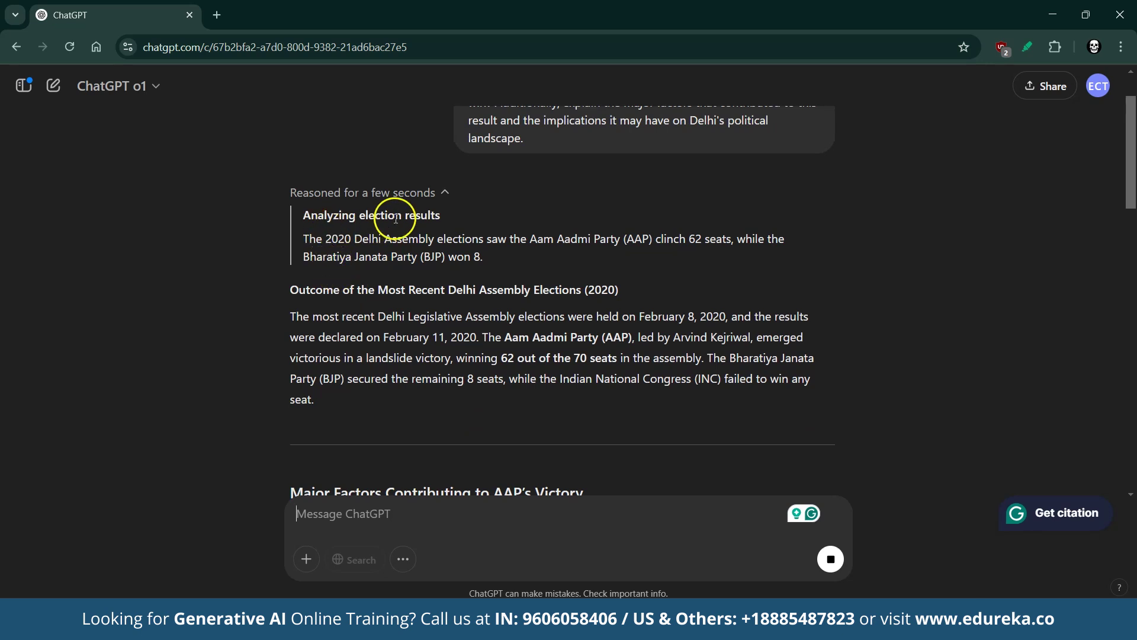
{"action": "left_click_drag", "start_coordinate": [293, 315], "coordinate": [704, 365]}
{"action": "left_click", "coordinate": [499, 396]}
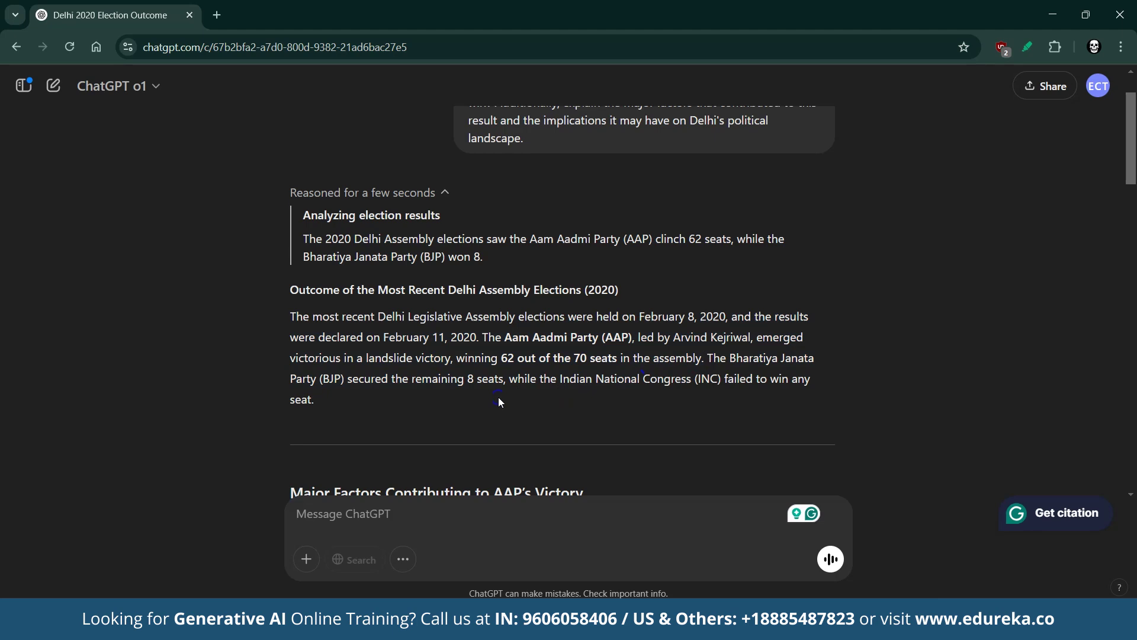
{"action": "scroll", "coordinate": [499, 397], "scroll_direction": "down", "scroll_amount": 13}
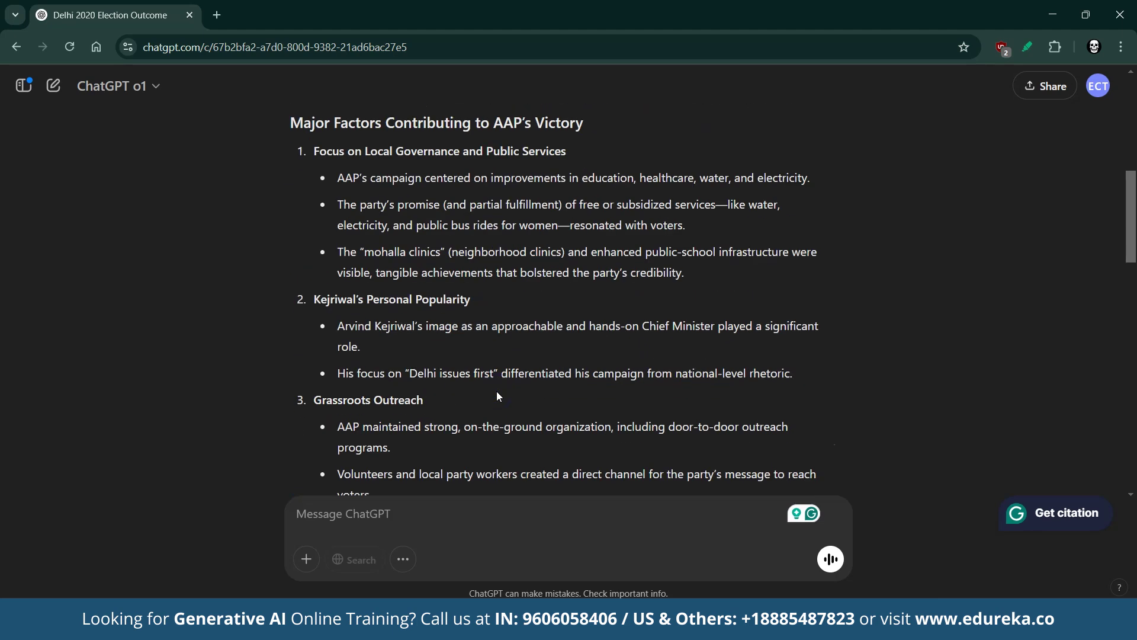
{"action": "scroll", "coordinate": [499, 397], "scroll_direction": "down", "scroll_amount": 8}
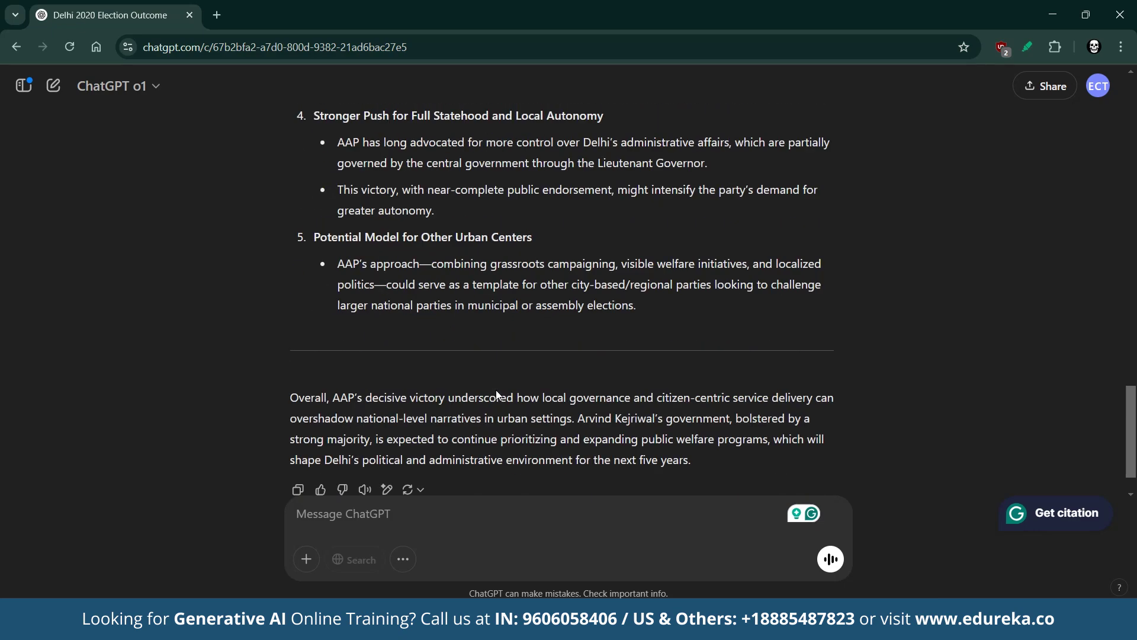
{"action": "scroll", "coordinate": [498, 395], "scroll_direction": "up", "scroll_amount": 9}
- Review the Implications and Major Factors Contributing to AAP's Victory sections, then start a new chat
{"action": "left_click_drag", "start_coordinate": [287, 393], "coordinate": [578, 399]}
{"action": "left_click", "coordinate": [467, 391]}
{"action": "scroll", "coordinate": [467, 391], "scroll_direction": "up", "scroll_amount": 8}
{"action": "left_click_drag", "start_coordinate": [290, 163], "coordinate": [581, 164]}
{"action": "left_click", "coordinate": [566, 235]}
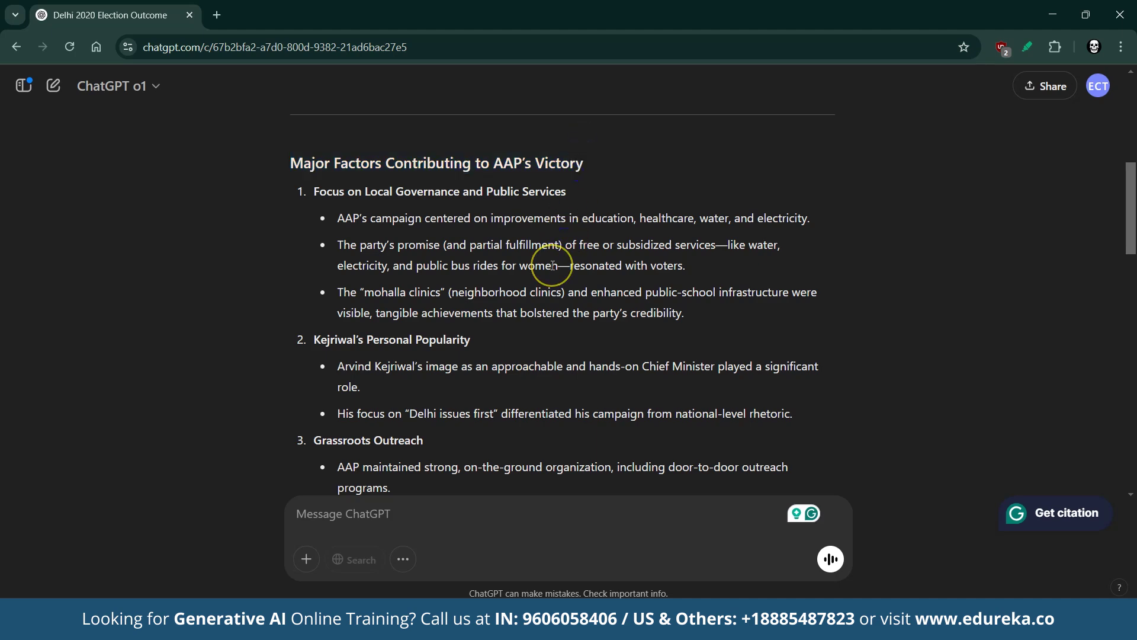
{"action": "left_click", "coordinate": [23, 85]}
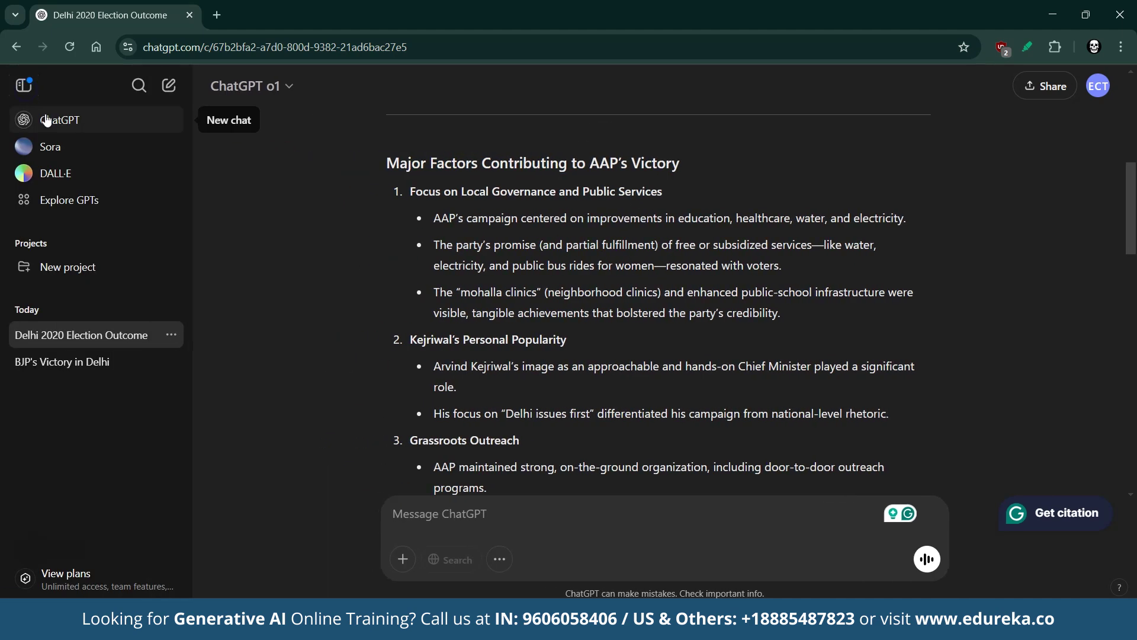
{"action": "left_click", "coordinate": [44, 119]}
- Send the Delhi election prompt to o3-mini with web Search turned on
{"action": "left_click", "coordinate": [25, 88]}
{"action": "left_click", "coordinate": [127, 89]}
{"action": "left_click", "coordinate": [176, 301]}
{"action": "left_click", "coordinate": [350, 343]}
{"action": "left_click", "coordinate": [355, 301]}
{"action": "type", "text": "Discuss the outcome of the most recent Delhi Assembly elections. Which party emerged victorious, and by how many seats did they win? Additionally, explain the major factors that contributed to this result and the implications it may have on Delhi's political landscape."}
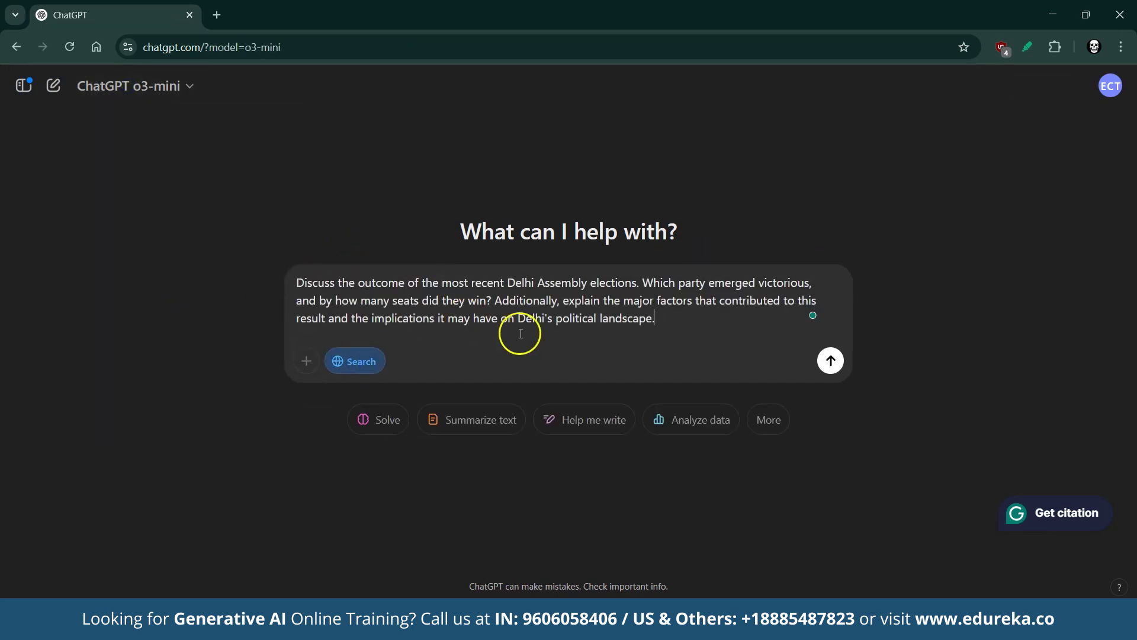
{"action": "left_click", "coordinate": [827, 366]}
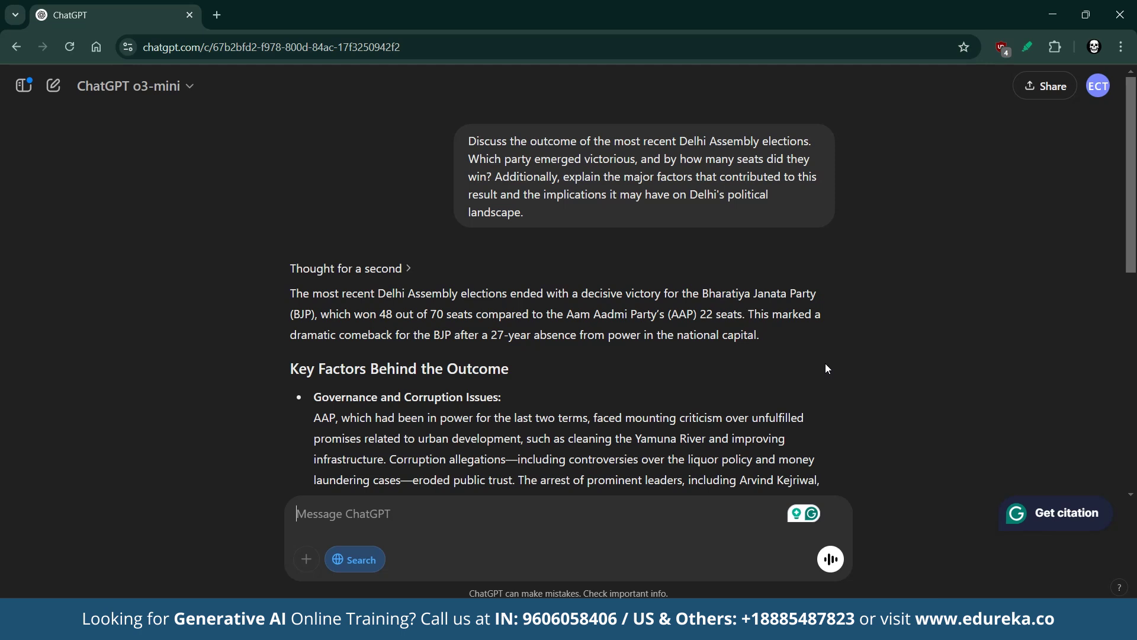
- Read o3-mini's answer (BJP 48 of 70, AAP 22) including Key Factors and Implications
{"action": "left_click_drag", "start_coordinate": [291, 293], "coordinate": [764, 342]}
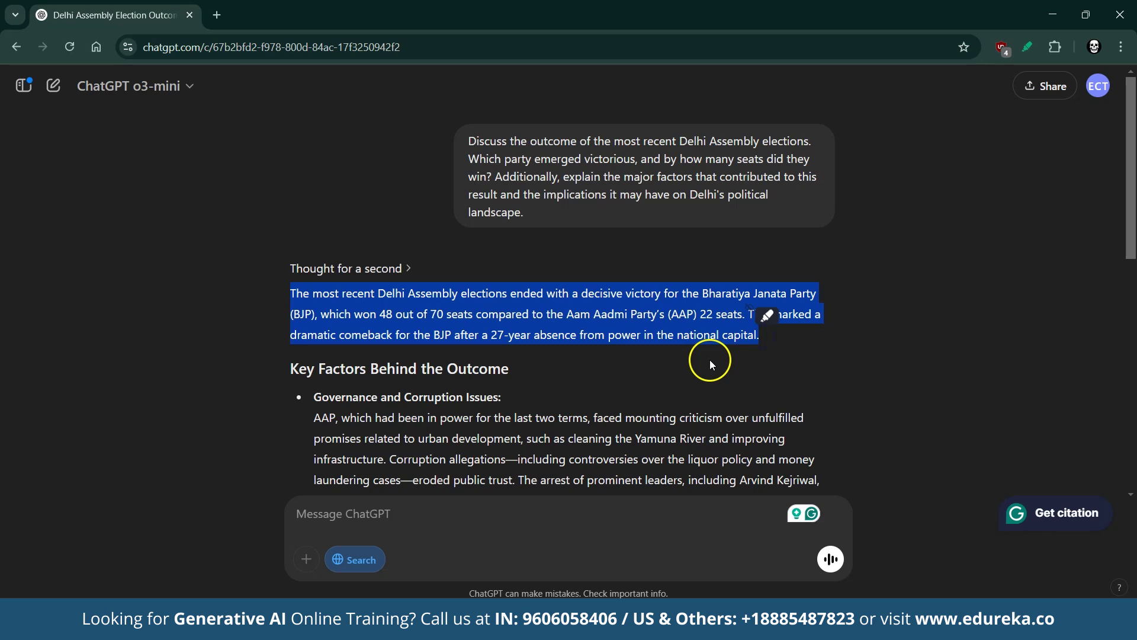
{"action": "left_click", "coordinate": [711, 365]}
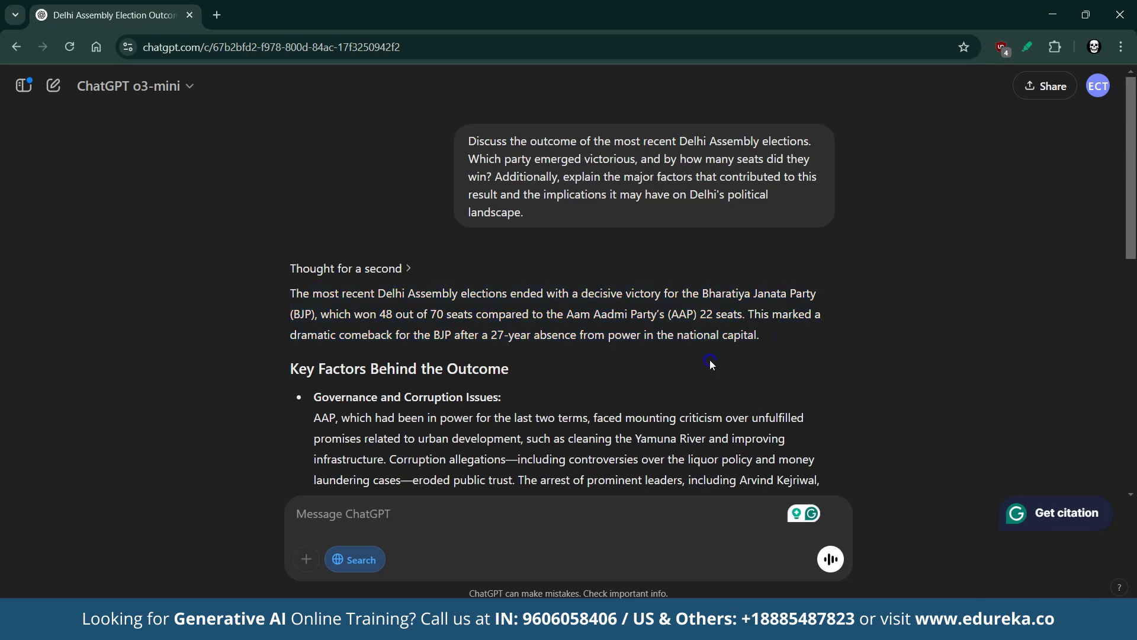
{"action": "scroll", "coordinate": [363, 287], "scroll_direction": "down", "scroll_amount": 3}
{"action": "triple_click", "coordinate": [296, 227]}
{"action": "left_click", "coordinate": [513, 267]}
{"action": "scroll", "coordinate": [408, 305], "scroll_direction": "down", "scroll_amount": 6}
{"action": "left_click_drag", "start_coordinate": [286, 227], "coordinate": [588, 227]}
{"action": "left_click", "coordinate": [589, 283]}
{"action": "scroll", "coordinate": [590, 283], "scroll_direction": "down", "scroll_amount": 1}
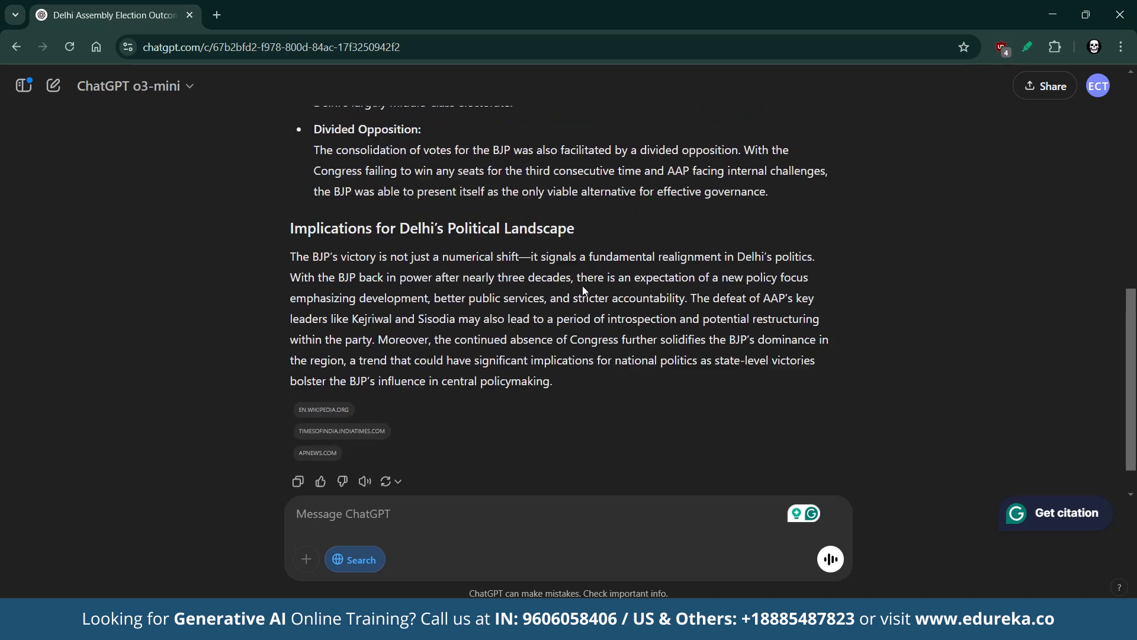
{"action": "scroll", "coordinate": [584, 286], "scroll_direction": "up", "scroll_amount": 10}
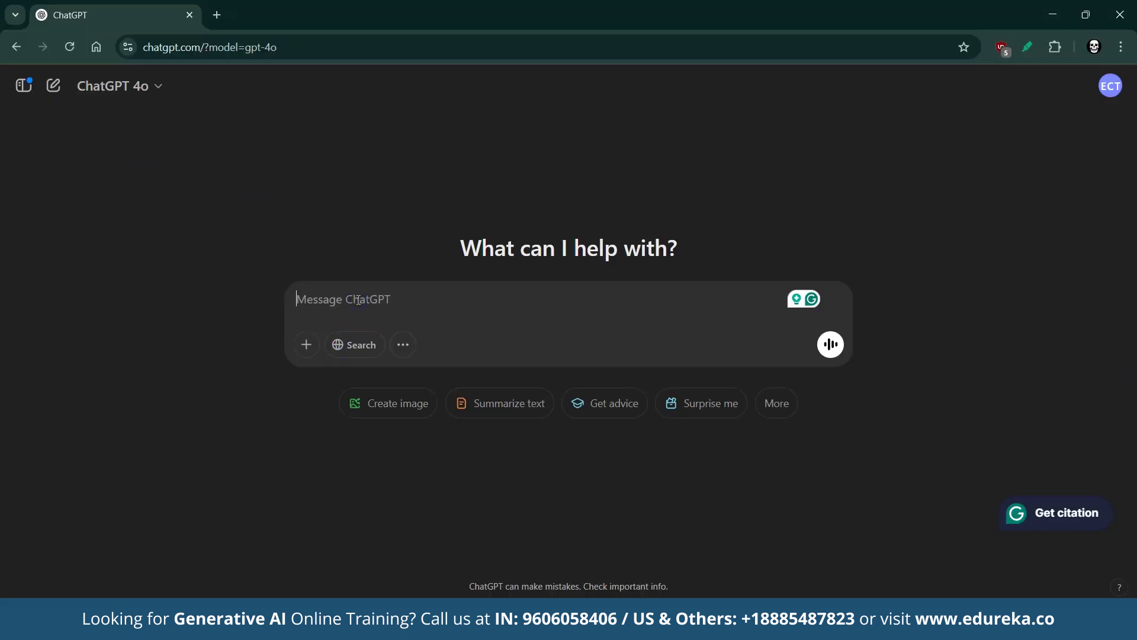
- Send the a³ + b³ algebra prompt to GPT-4o and check its final answer of 35
{"action": "type", "text": "Suppose two numbers, a and b, satisfy the conditions:   a + b = 5   ab = 6 Using these values, find a³ + b³. Please provide a step-by-step explanation of your method, and make sure to use the appropriate algebraic identities."}
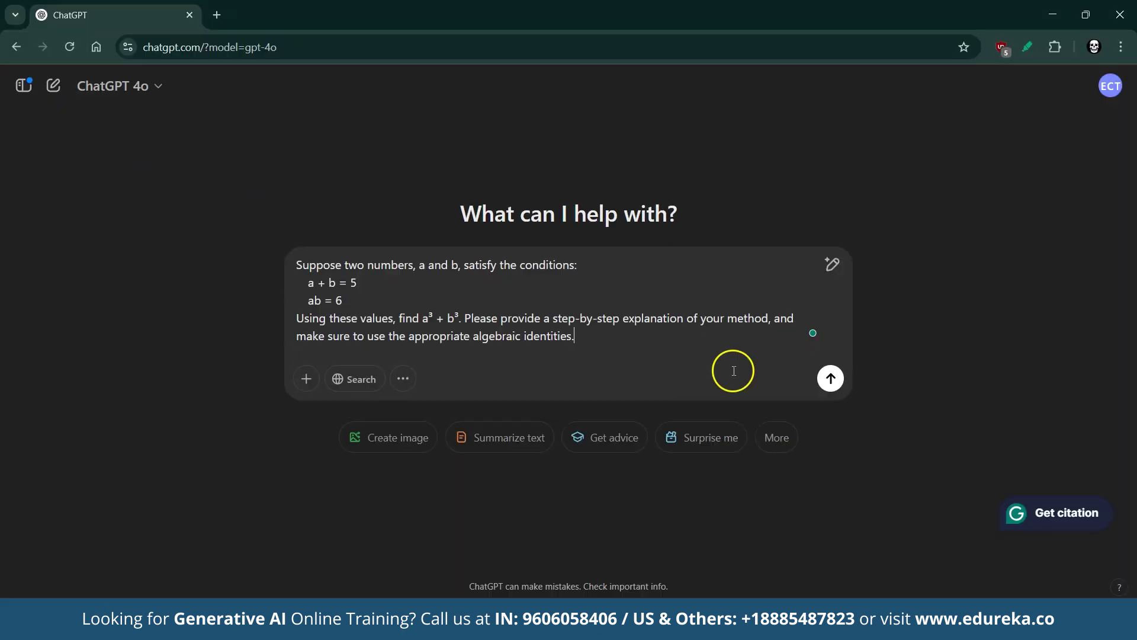
{"action": "left_click", "coordinate": [829, 382]}
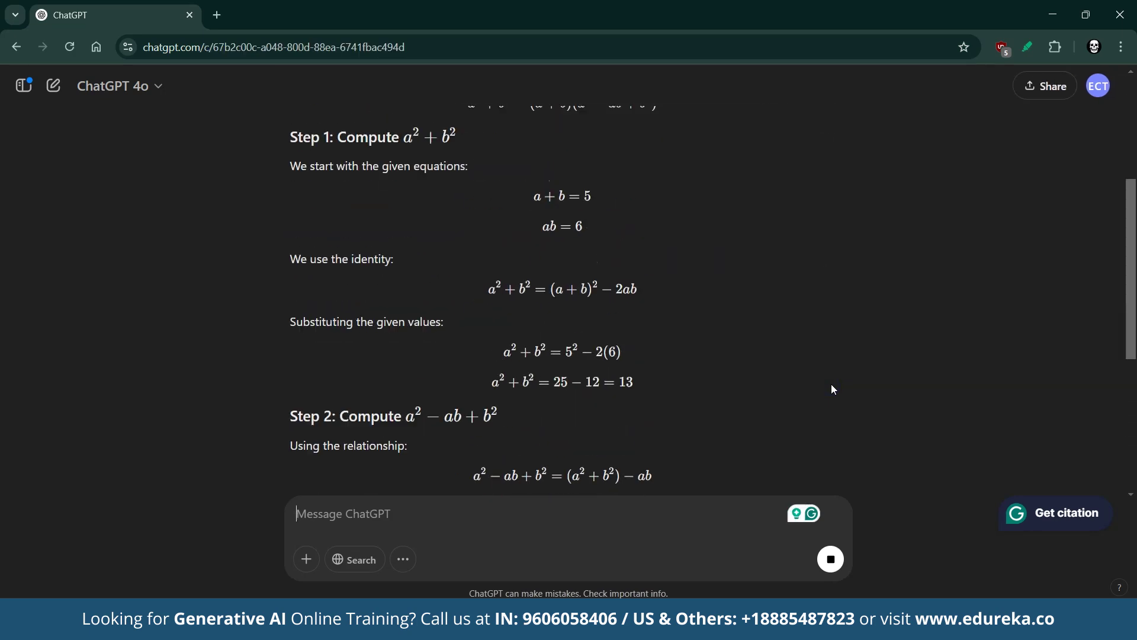
{"action": "left_click", "coordinate": [552, 401]}
{"action": "left_click_drag", "start_coordinate": [552, 401], "coordinate": [606, 414]}
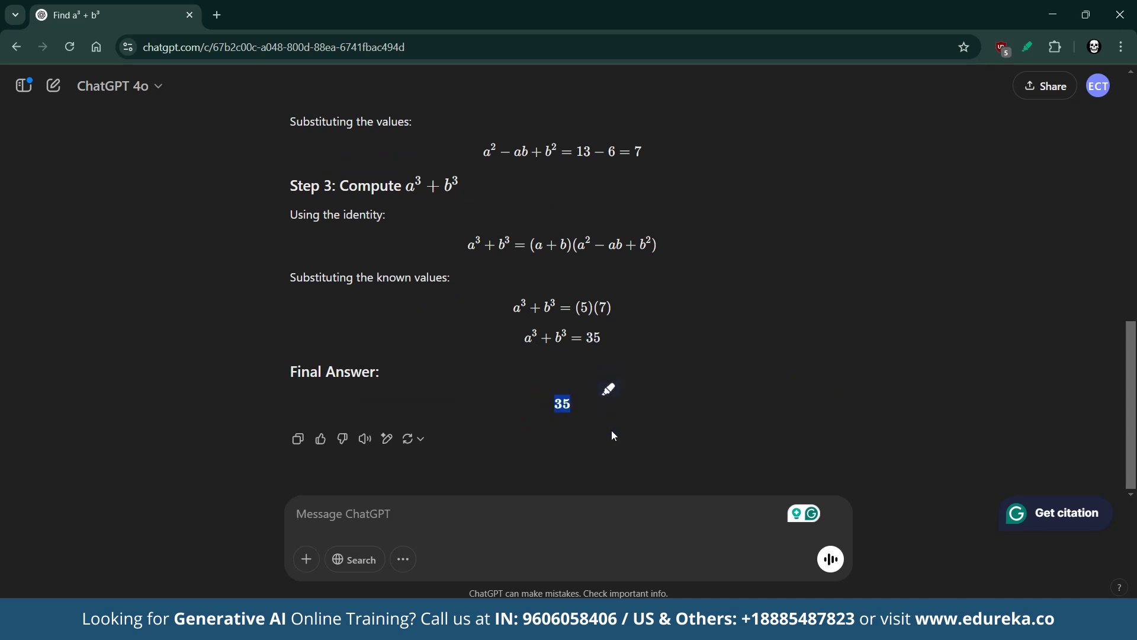
{"action": "left_click", "coordinate": [612, 435]}
- Scroll back over GPT-4o's step-by-step working, then start a fresh chat
{"action": "scroll", "coordinate": [621, 419], "scroll_direction": "up", "scroll_amount": 6}
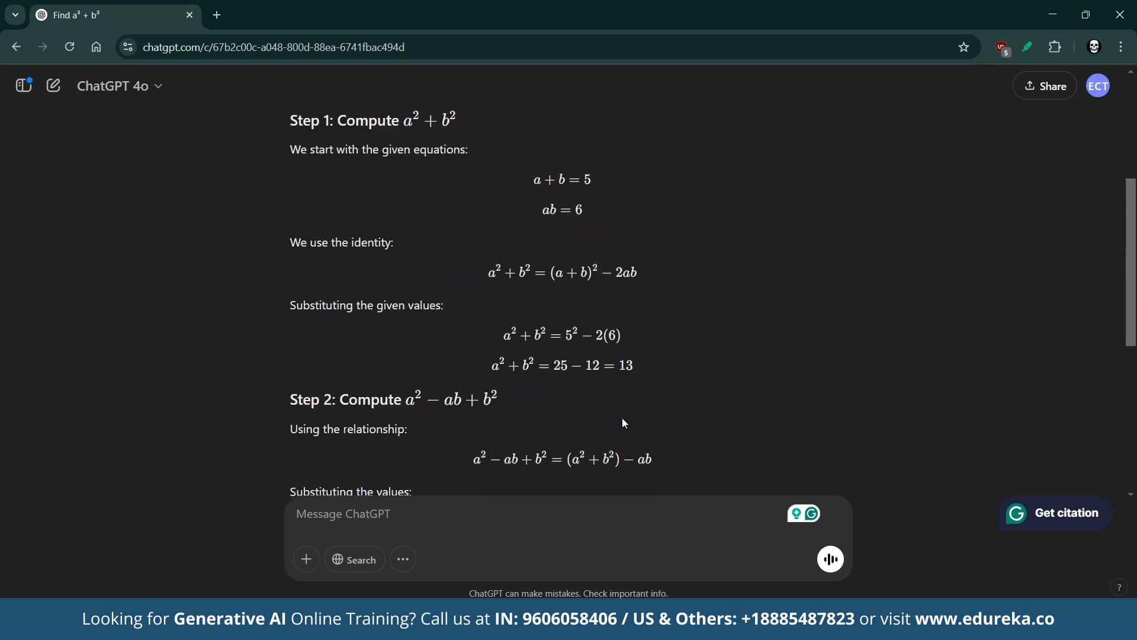
{"action": "scroll", "coordinate": [621, 418], "scroll_direction": "up", "scroll_amount": 3}
{"action": "left_click", "coordinate": [609, 414]}
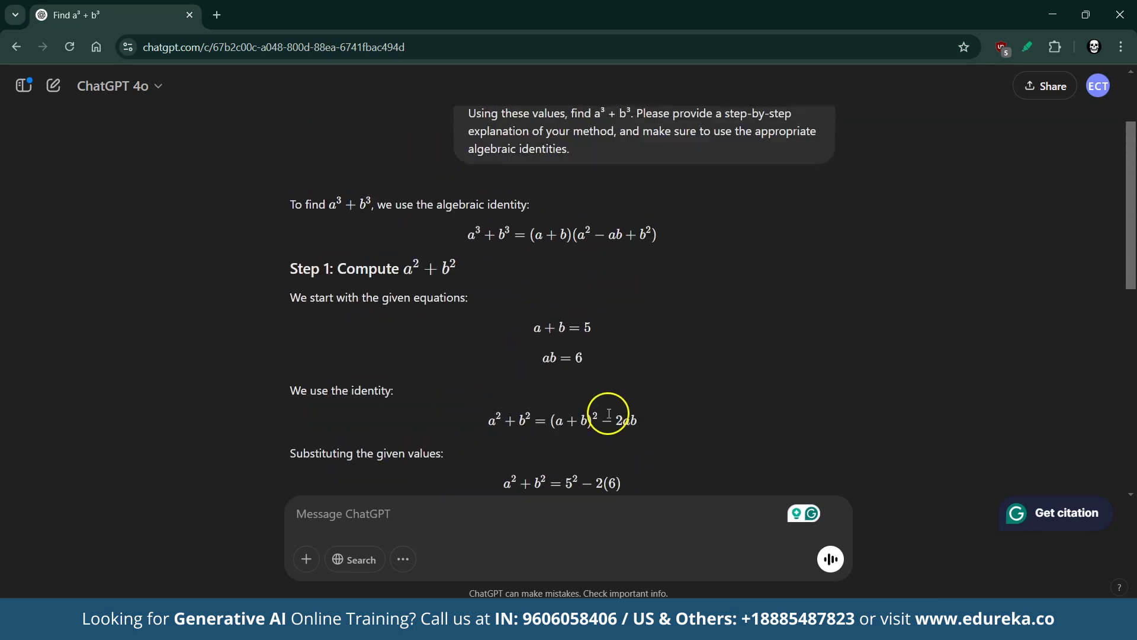
{"action": "left_click", "coordinate": [53, 89]}
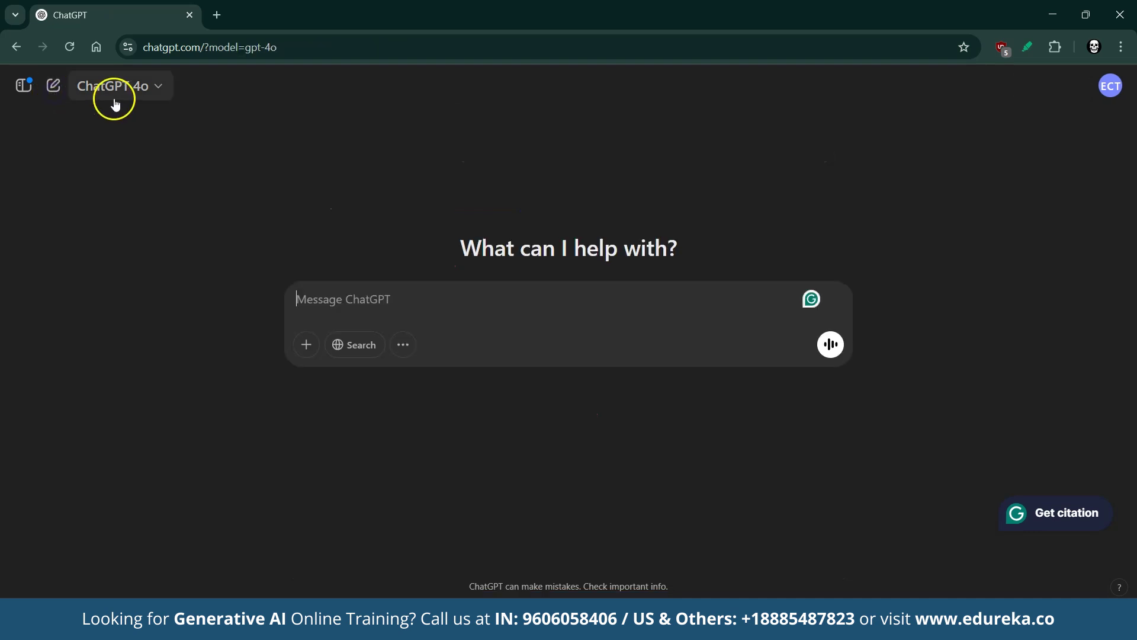
- Switch the model to o1 and send the same a³ + b³ algebra prompt
{"action": "left_click", "coordinate": [116, 103]}
{"action": "left_click", "coordinate": [140, 245]}
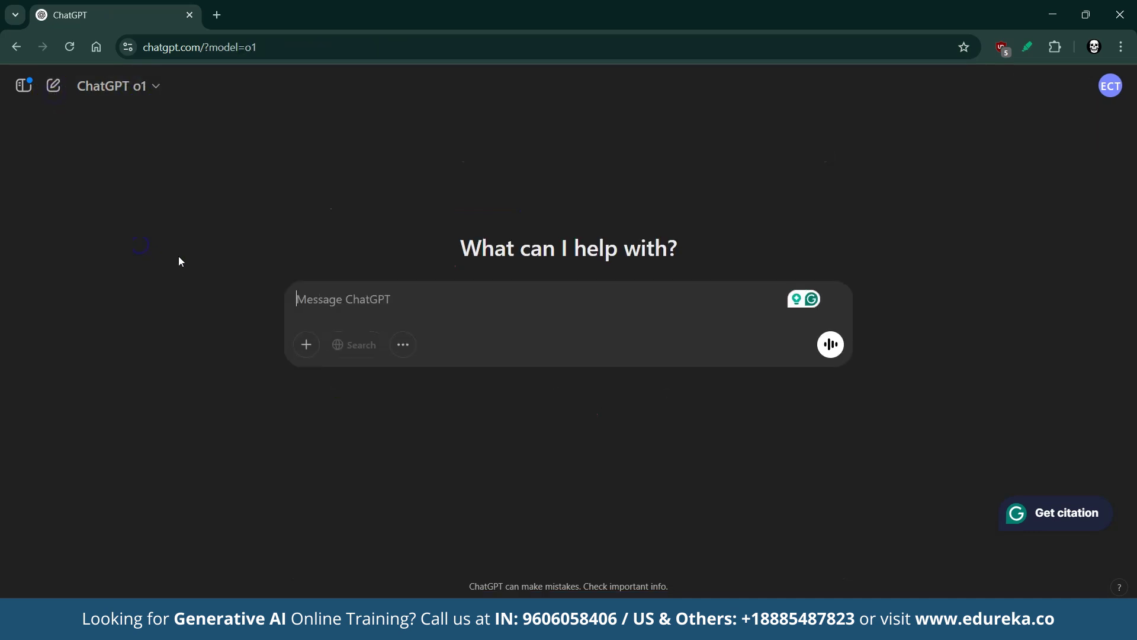
{"action": "type", "text": "Suppose two numbers, a and b, satisfy the conditions:     a + b = 5     ab = 6 Using these values, find a³ + b³. Please provide a step-by-step explanation of your method, and make sure to use the appropriate algebraic identities."}
{"action": "left_click", "coordinate": [627, 355]}
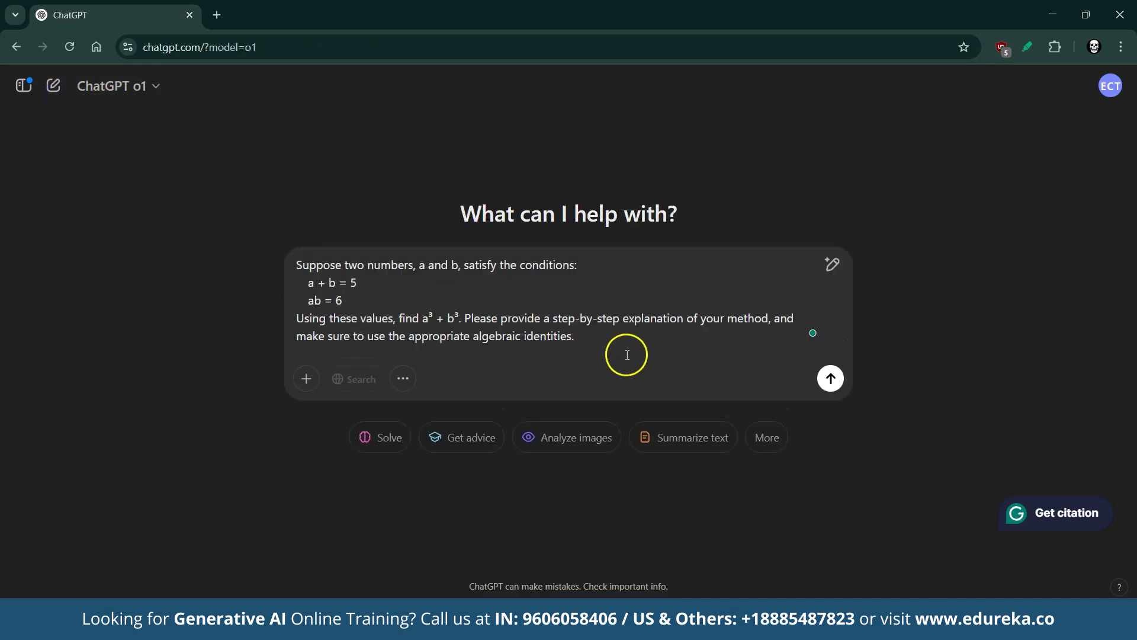
{"action": "left_click", "coordinate": [832, 382]}
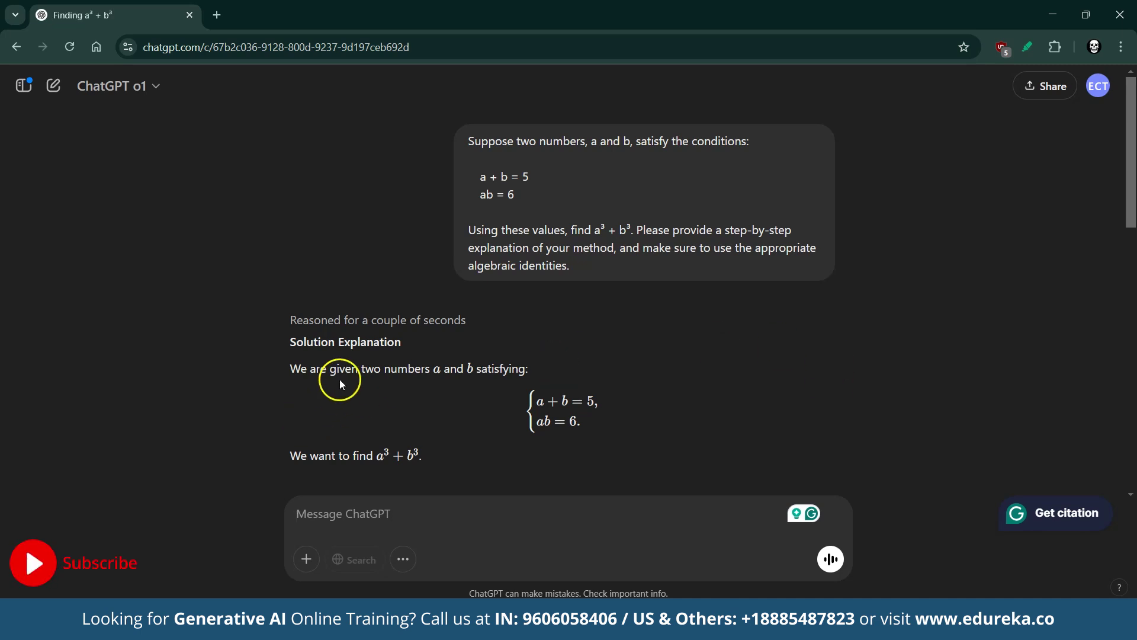
- Scroll through o1's three-step solution ending at the boxed value 35
{"action": "scroll", "coordinate": [338, 379], "scroll_direction": "down", "scroll_amount": 1}
{"action": "scroll", "coordinate": [500, 386], "scroll_direction": "down", "scroll_amount": 4}
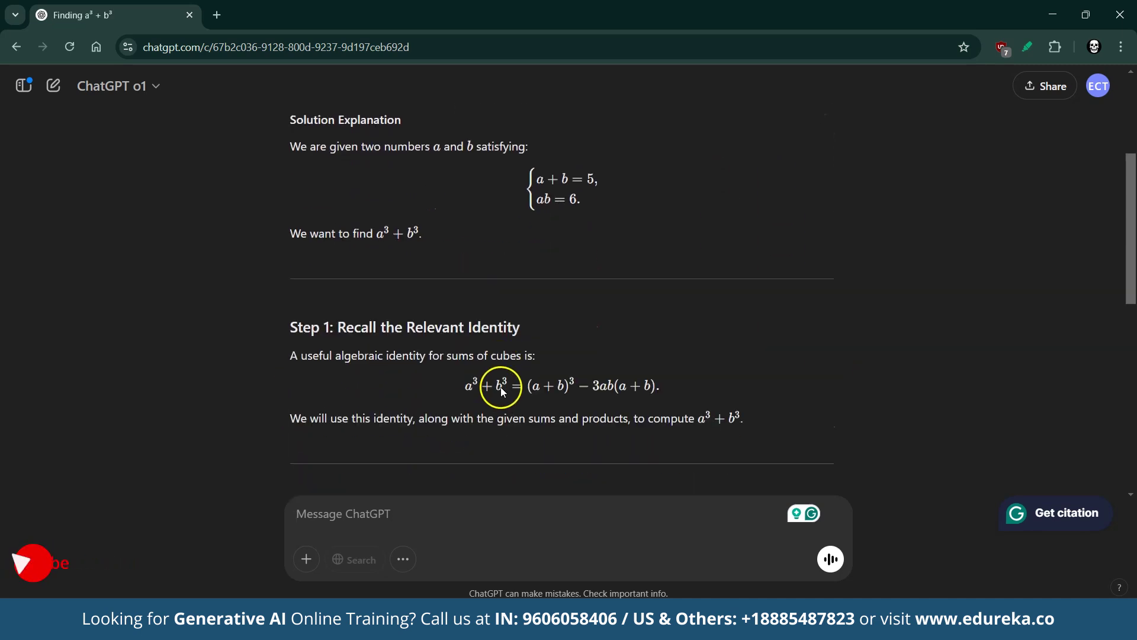
{"action": "scroll", "coordinate": [501, 389], "scroll_direction": "down", "scroll_amount": 5}
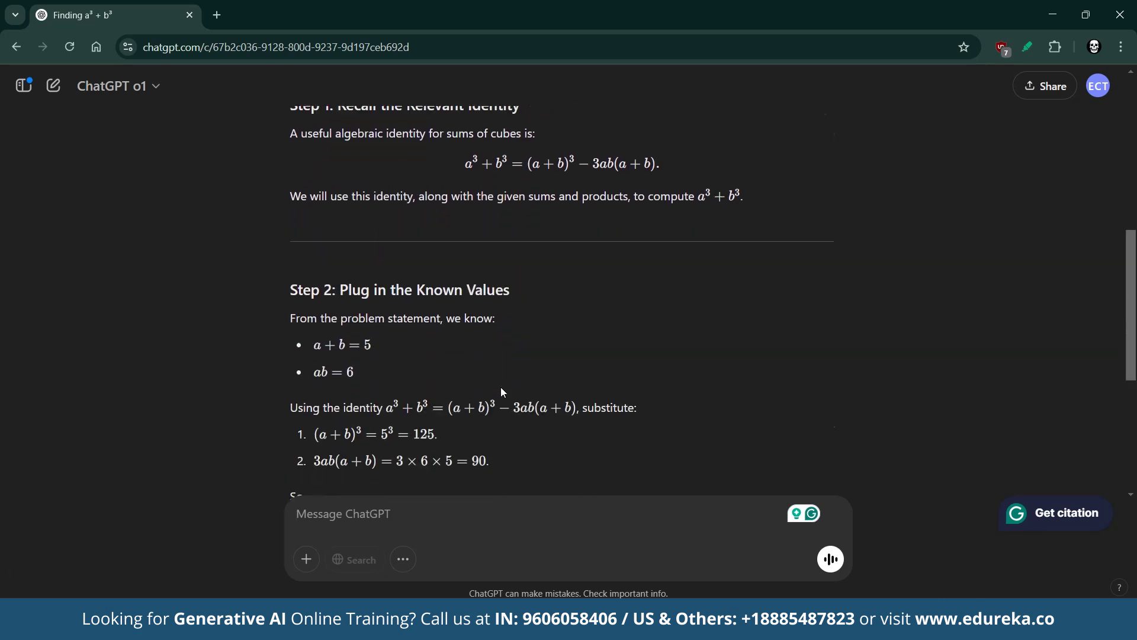
{"action": "scroll", "coordinate": [501, 389], "scroll_direction": "down", "scroll_amount": 3}
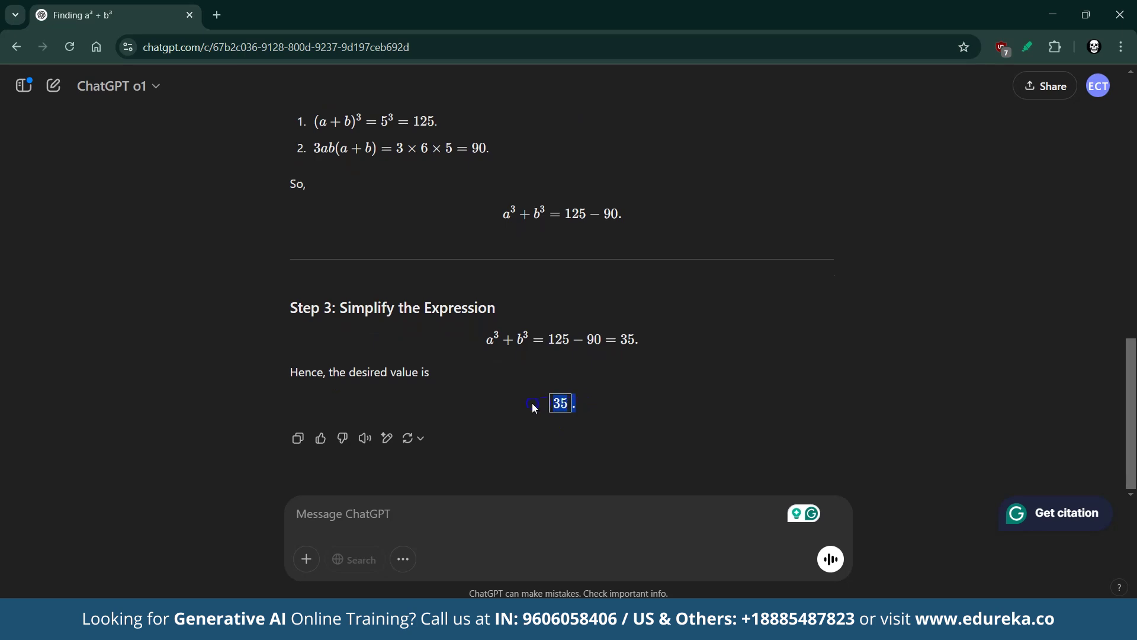
{"action": "scroll", "coordinate": [513, 437], "scroll_direction": "up", "scroll_amount": 15}
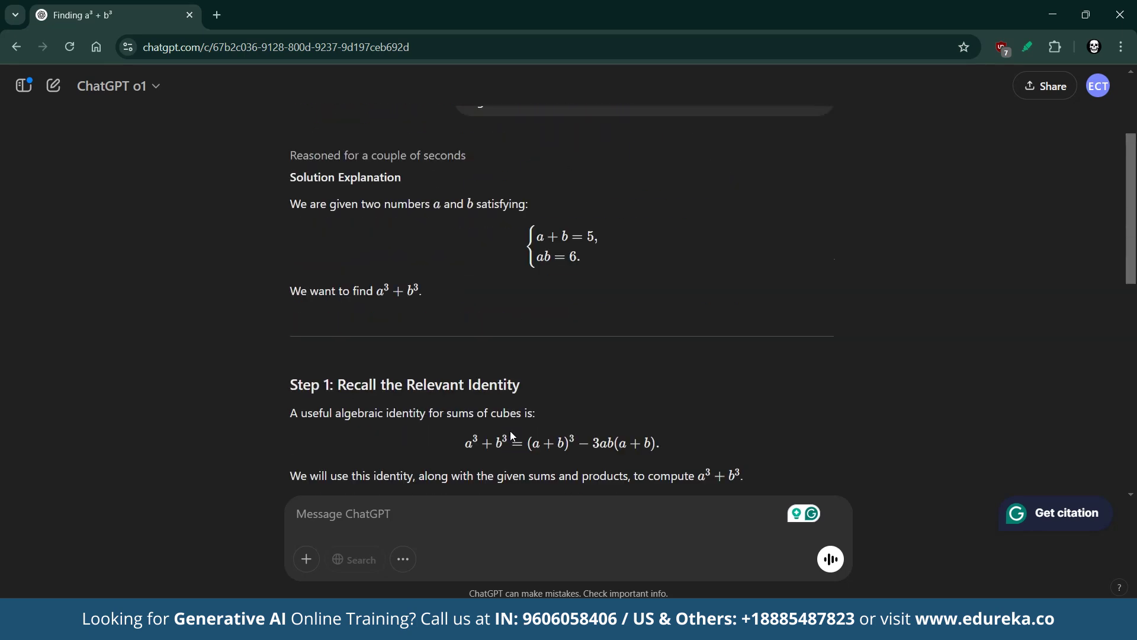
{"action": "scroll", "coordinate": [510, 437], "scroll_direction": "down", "scroll_amount": 4}
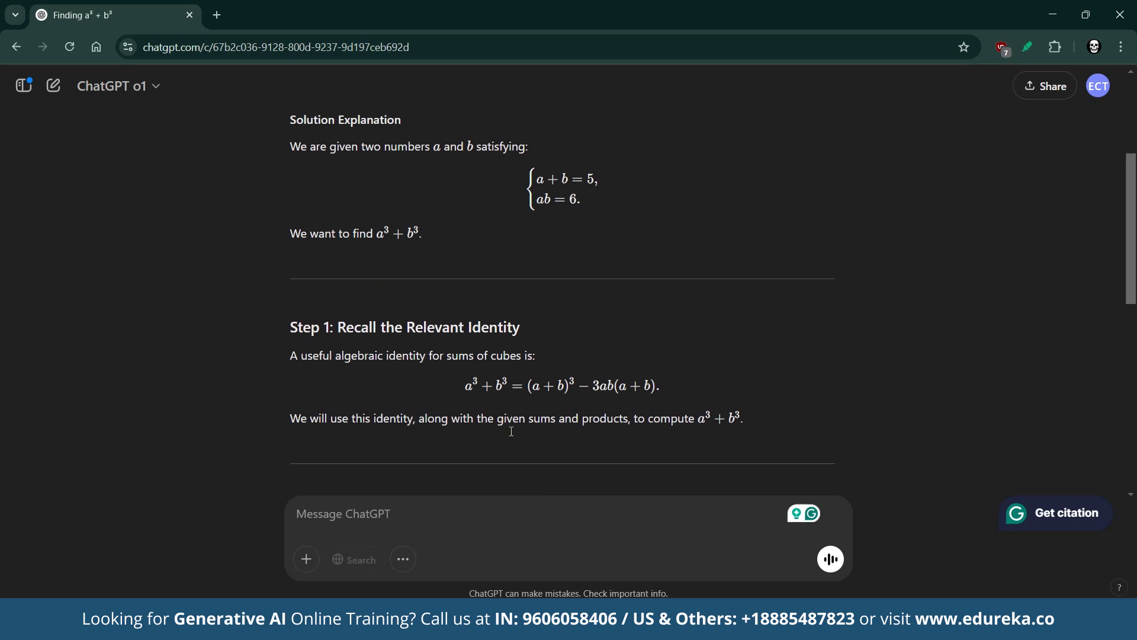
- In a new chat, send the a³ + b³ algebra prompt to o3-mini
{"action": "left_click", "coordinate": [59, 94]}
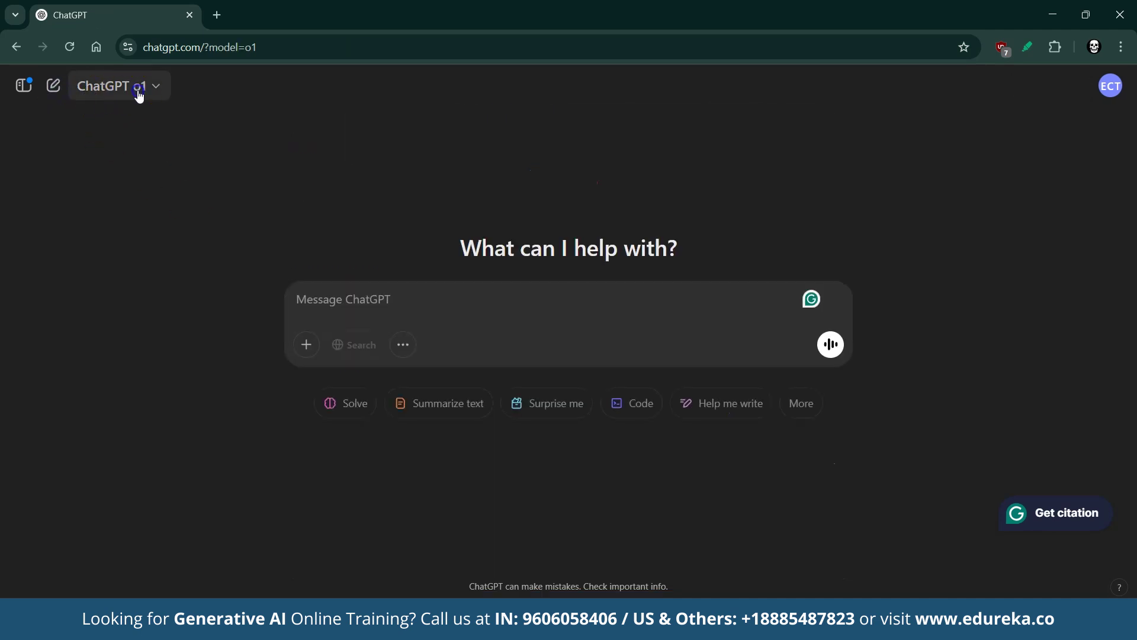
{"action": "left_click", "coordinate": [140, 89]}
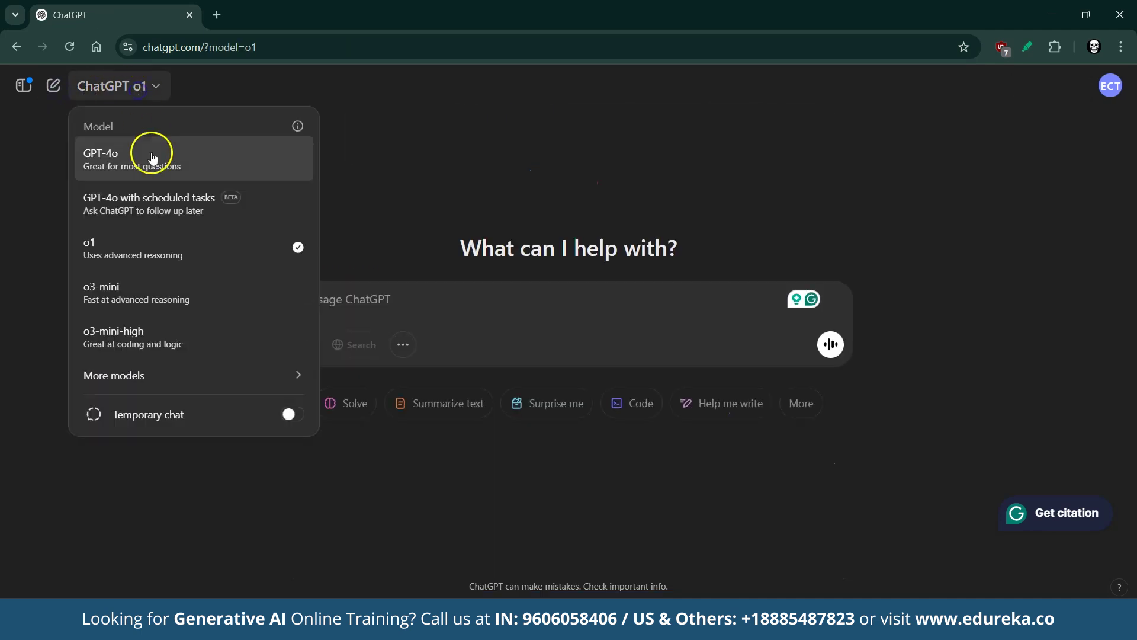
{"action": "left_click", "coordinate": [167, 295]}
{"action": "left_click", "coordinate": [310, 293]}
{"action": "type", "text": "Suppose two numbers, a and b, satisfy the conditions:     a + b = 5     ab = 6 Using these values, find a³ + b³. Please provide a step-by-step explanation of your method, and make sure to use the appropriate algebraic identities."}
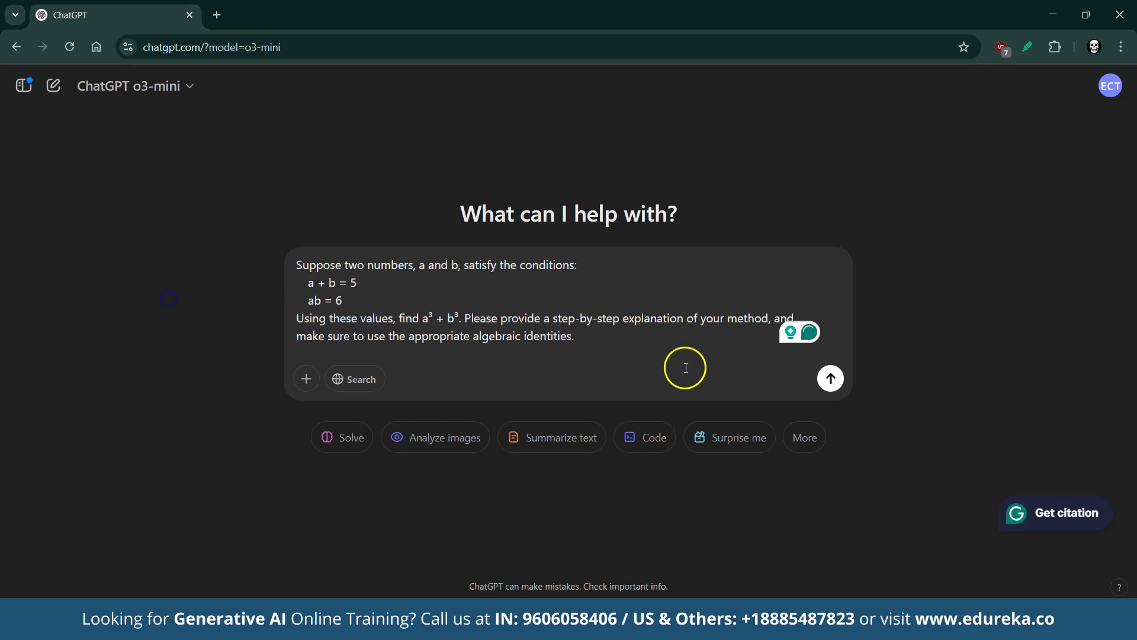
{"action": "left_click", "coordinate": [829, 378]}
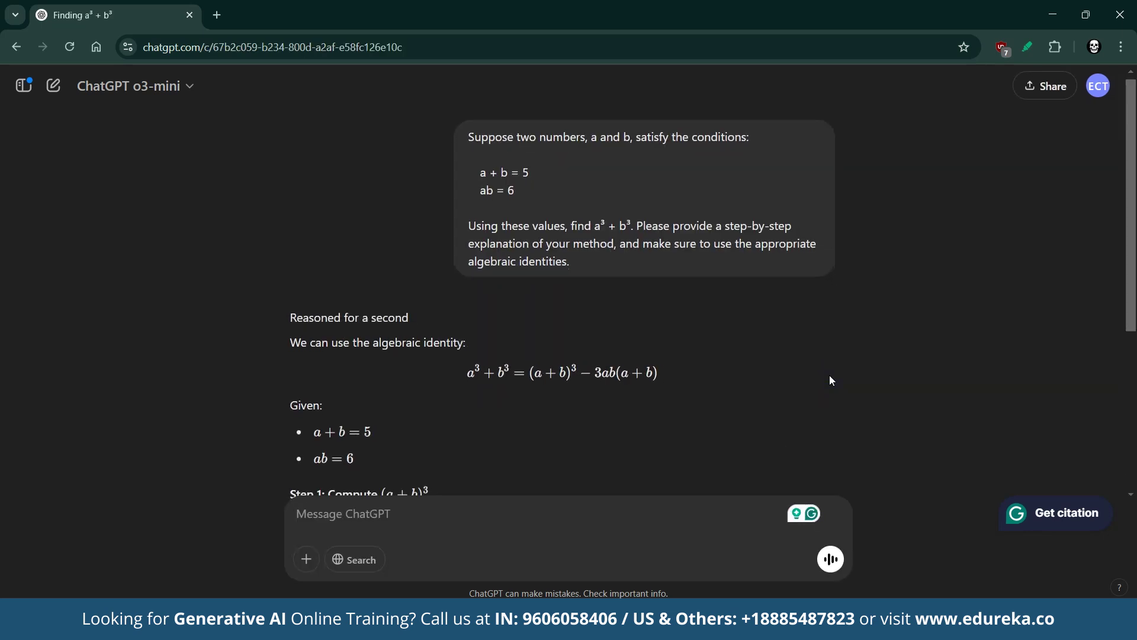
- Check o3-mini's solution and its final answer of 35
{"action": "left_click_drag", "start_coordinate": [437, 409], "coordinate": [243, 203]}
{"action": "left_click", "coordinate": [471, 420]}
{"action": "left_click", "coordinate": [566, 303]}
{"action": "scroll", "coordinate": [630, 357], "scroll_direction": "down", "scroll_amount": 3}
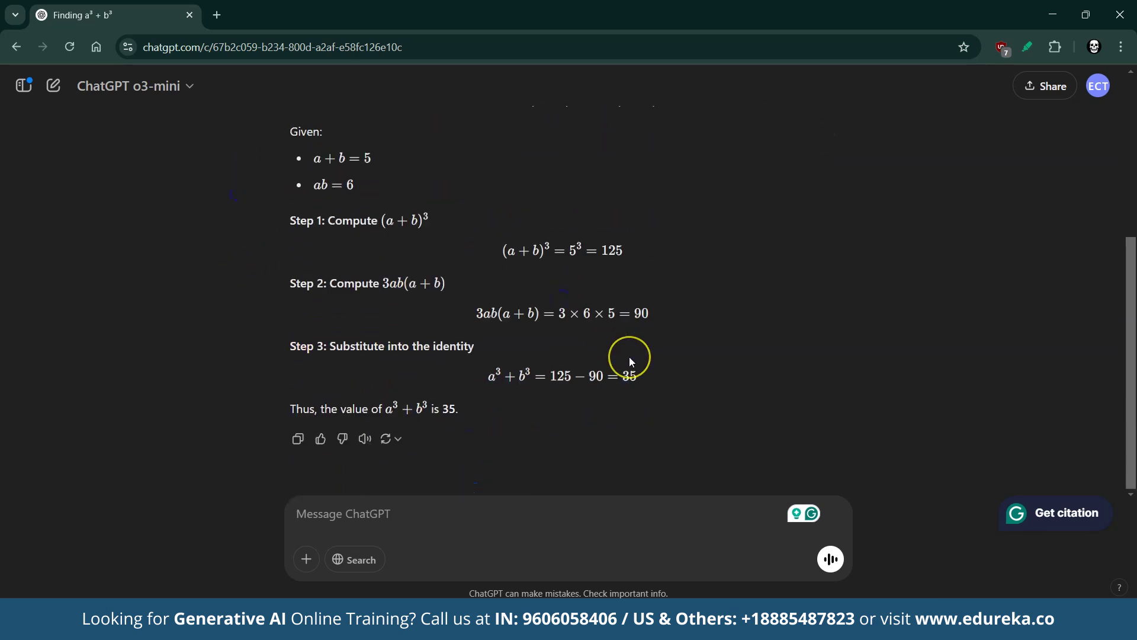
{"action": "scroll", "coordinate": [629, 356], "scroll_direction": "up", "scroll_amount": 3}
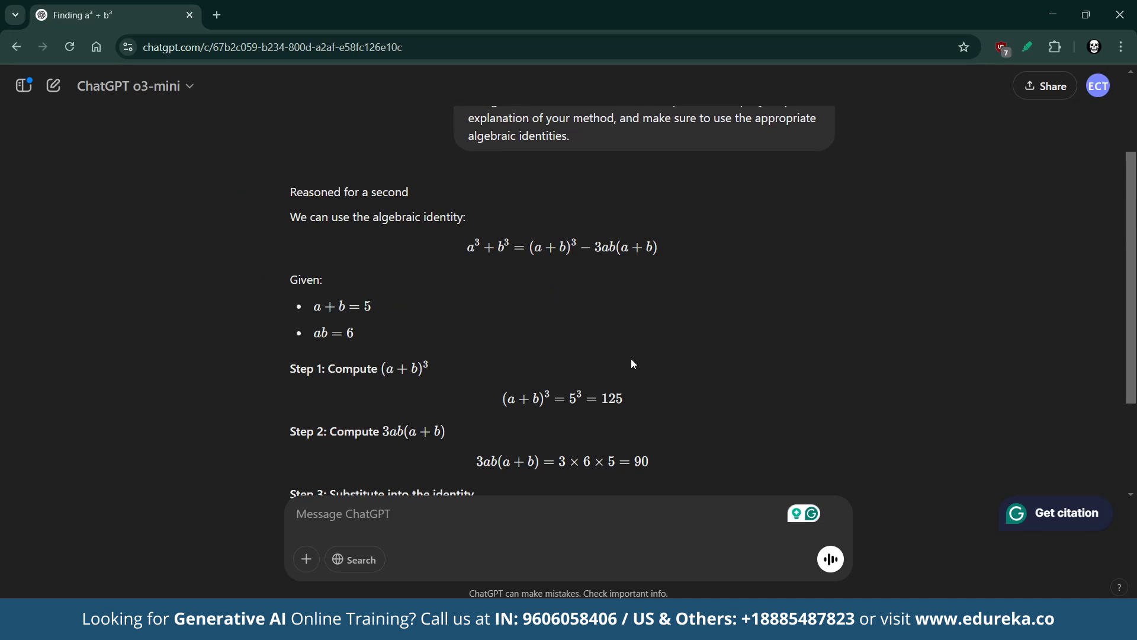
{"action": "scroll", "coordinate": [631, 360], "scroll_direction": "up", "scroll_amount": 2}
{"action": "scroll", "coordinate": [635, 364], "scroll_direction": "down", "scroll_amount": 3}
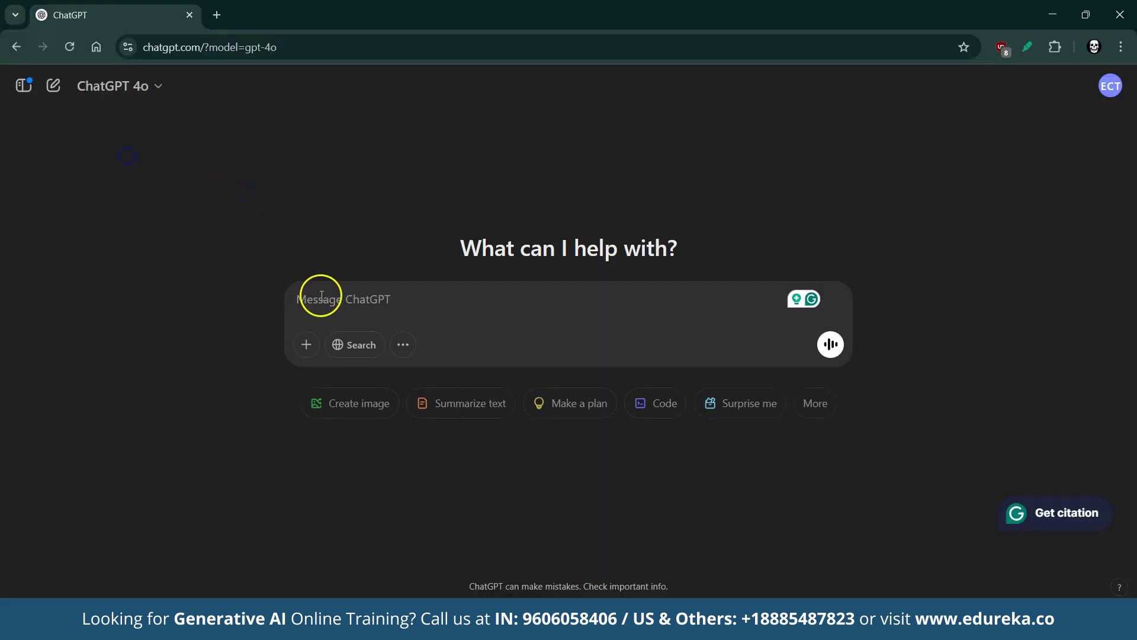
- Send the tkinter Tic Tac Toe prompt to GPT-4o
{"action": "type", "text": "Write a Python program that creates a GUI-based Tic Tac Toe game using the tkinter library. The application should: • Display a 3x3 grid of buttons representing the Tic Tac Toe board. • Allow two players to play the game by clicking on the grid cells, alternating between 'X' and 'O'. • Check after each move for a win or a draw, and display an appropriate message when the game ends. • Include a reset button to clear the board and start a new game. Please include detailed comments in your code explaining how the GUI components and game logic work."}
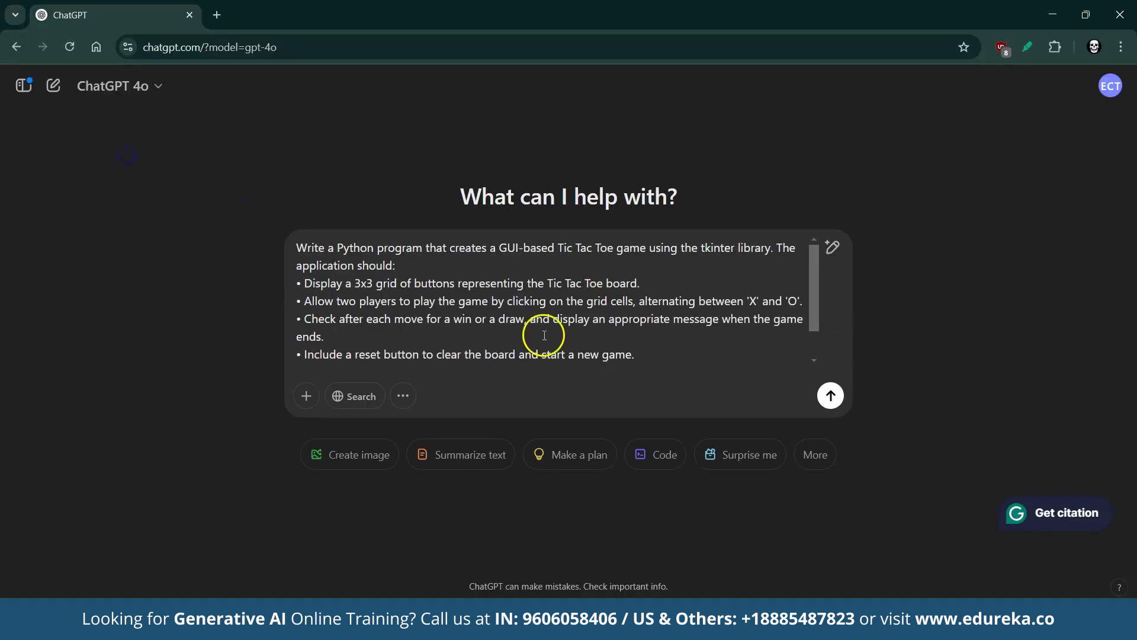
{"action": "scroll", "coordinate": [572, 336], "scroll_direction": "down", "scroll_amount": 1}
{"action": "scroll", "coordinate": [572, 335], "scroll_direction": "up", "scroll_amount": 1}
{"action": "left_click", "coordinate": [829, 397]}
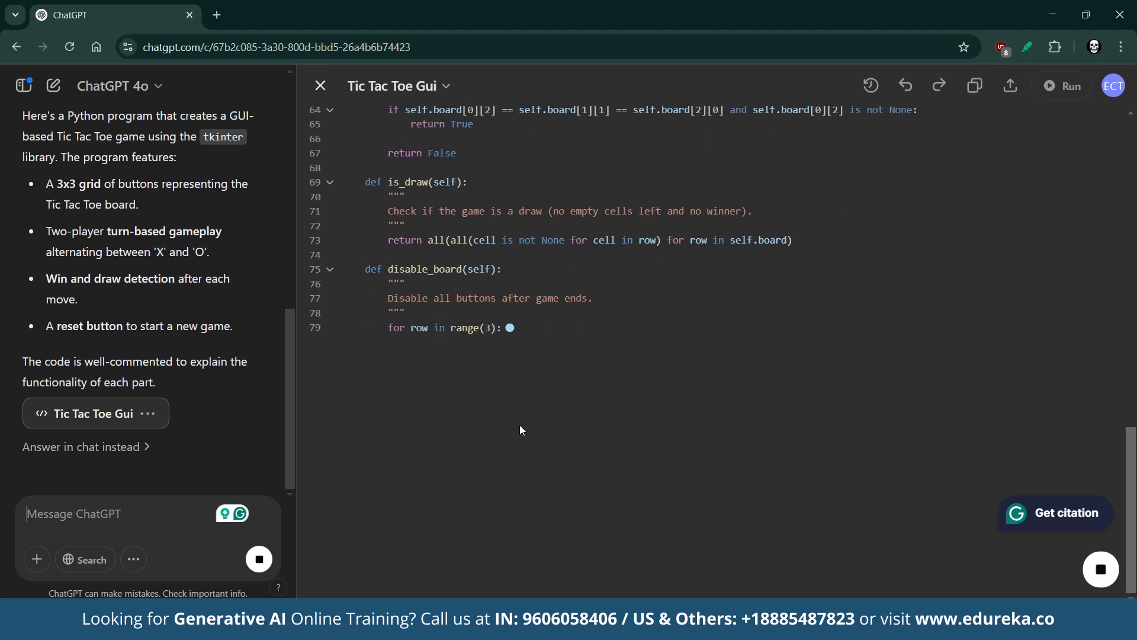
- Run python .\4o.py in PowerShell and centre the game window
{"action": "left_click", "coordinate": [286, 570]}
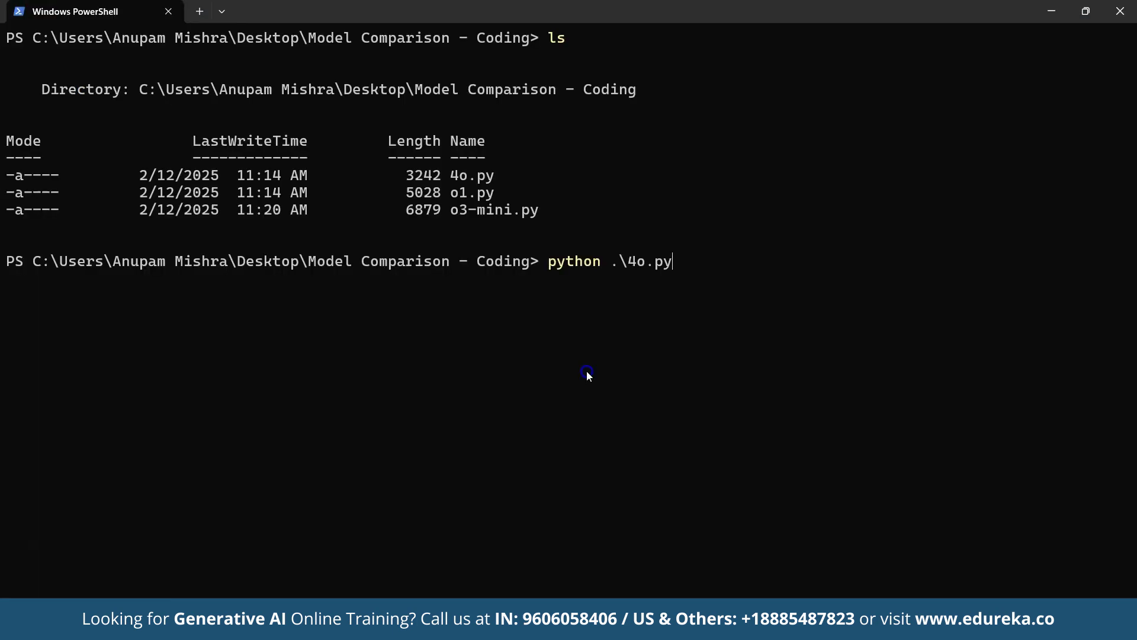
{"action": "key", "text": "Return"}
{"action": "left_click_drag", "start_coordinate": [97, 34], "coordinate": [494, 185]}
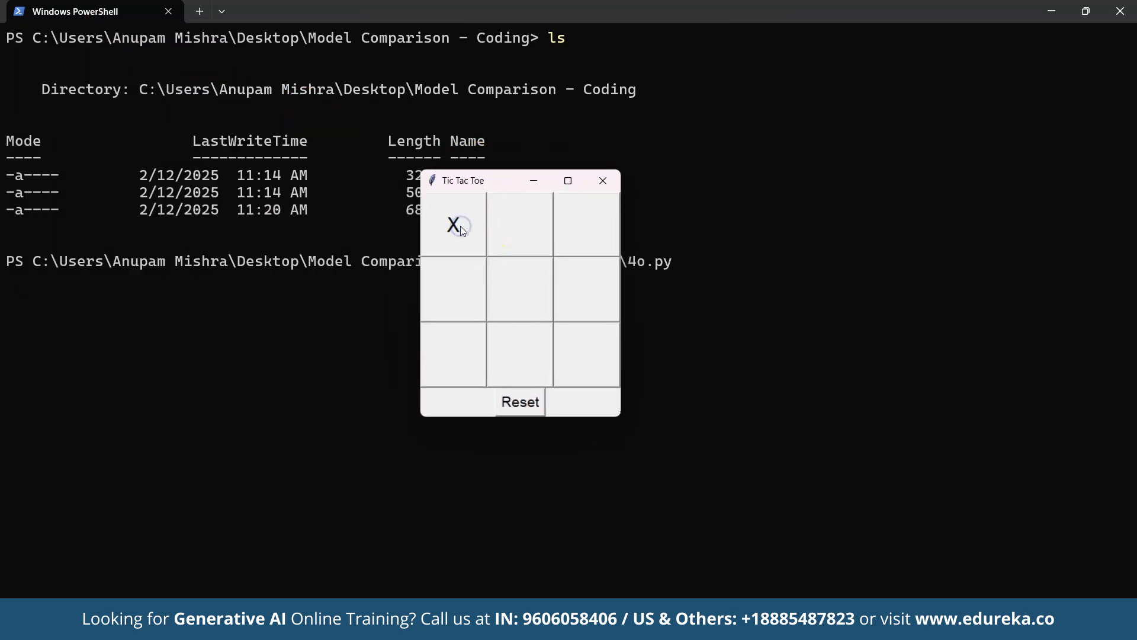
- Play the 4o.py game until 'Player X wins!', reset the board and close it
{"action": "left_click", "coordinate": [519, 275]}
{"action": "left_click", "coordinate": [528, 225]}
{"action": "left_click", "coordinate": [579, 286]}
{"action": "left_click", "coordinate": [585, 237]}
{"action": "left_click", "coordinate": [583, 294]}
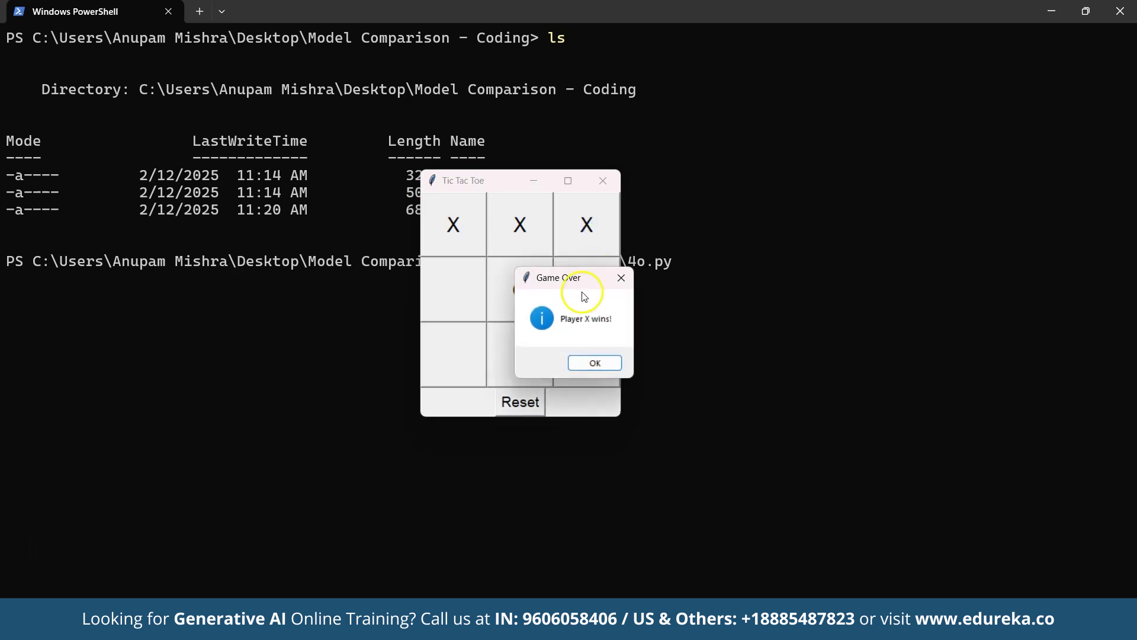
{"action": "left_click", "coordinate": [584, 363]}
{"action": "left_click", "coordinate": [522, 404]}
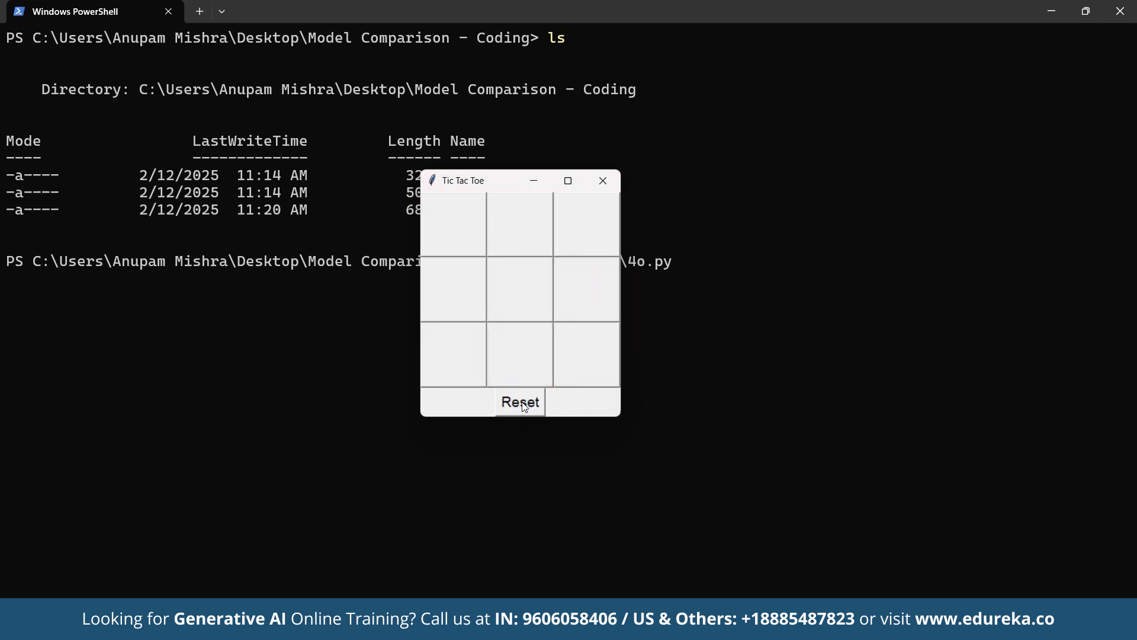
{"action": "left_click", "coordinate": [603, 185]}
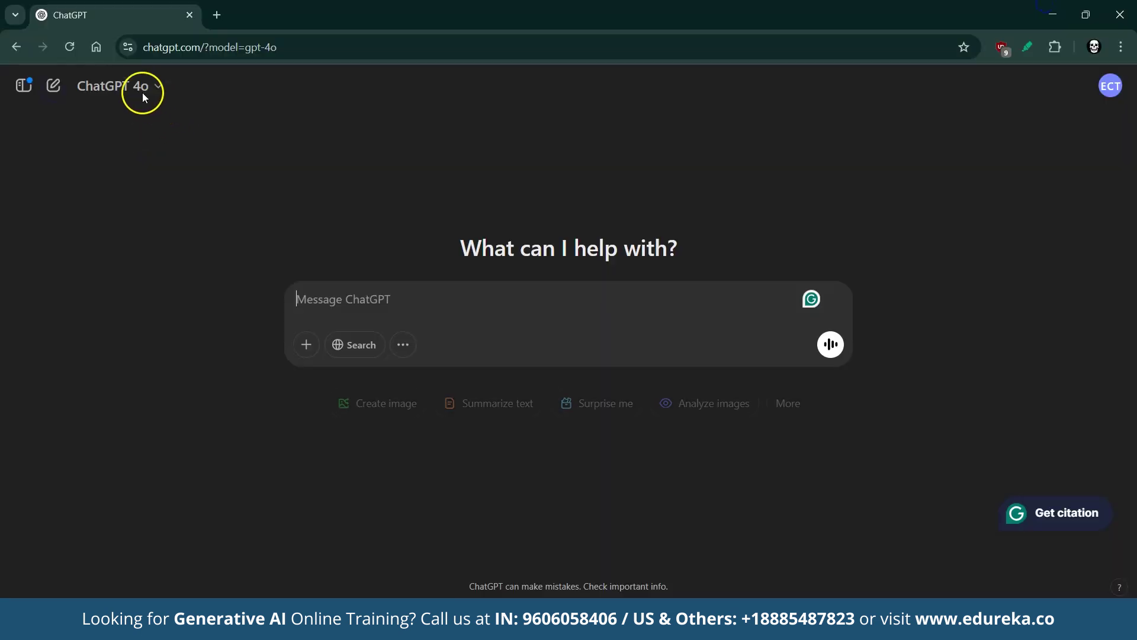
- Switch the ChatGPT model to o1 and paste the Tic Tac Toe prompt
{"action": "left_click", "coordinate": [138, 89]}
{"action": "left_click", "coordinate": [111, 244]}
{"action": "left_click", "coordinate": [378, 314]}
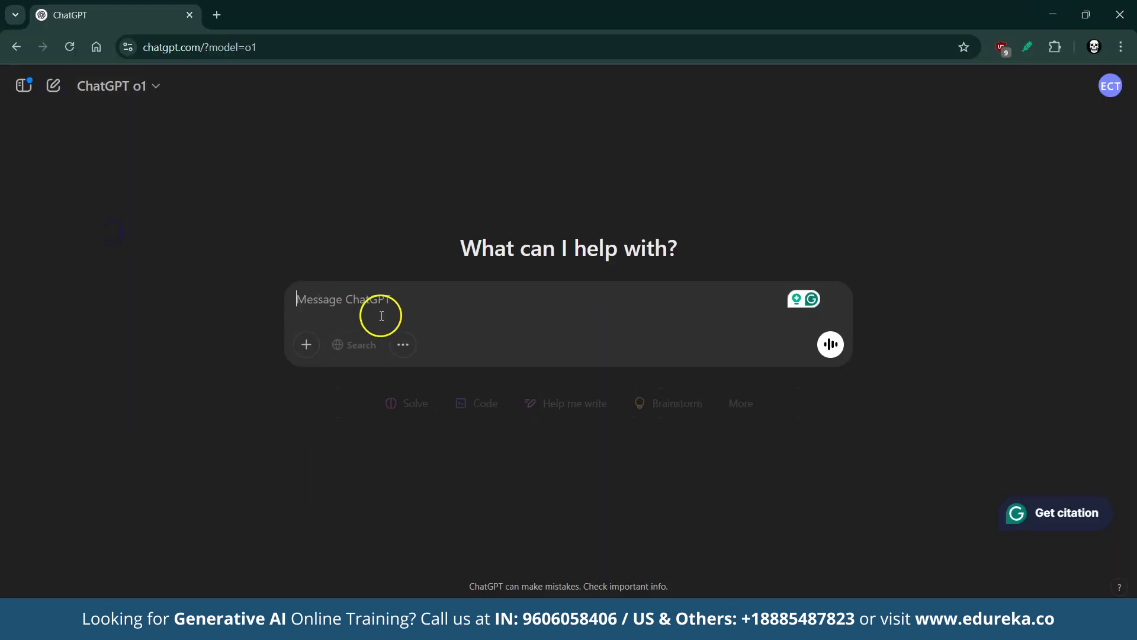
{"action": "type", "text": "Write a Python program that creates a GUI-based Tic Tac Toe game using the tkinter library. The application should: • Display a 3x3 grid of buttons representing the Tic Tac Toe board. • Allow two players to play the game by clicking on the grid cells, alternating between 'X' and 'O'. • Check after each move for a win or a draw, and display an appropriate message when the game ends. • Include a reset button to clear the board and start a new game."}
- Send the Tic Tac Toe prompt to o1, review its commented tkinter code, and copy it
{"action": "left_click", "coordinate": [838, 399]}
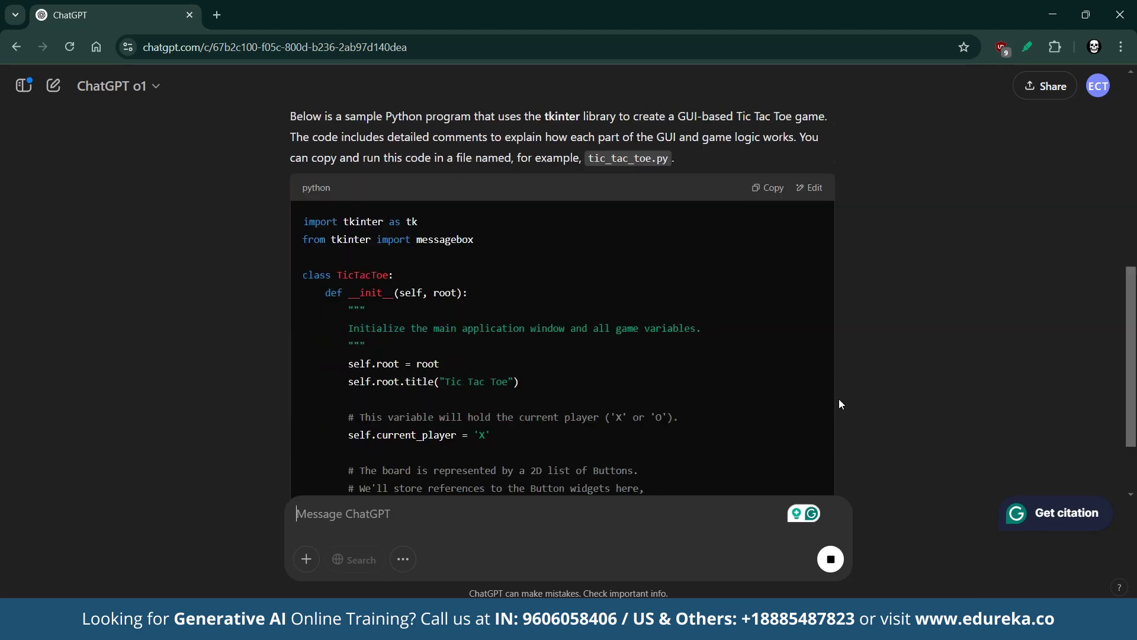
{"action": "scroll", "coordinate": [839, 399], "scroll_direction": "up", "scroll_amount": 5}
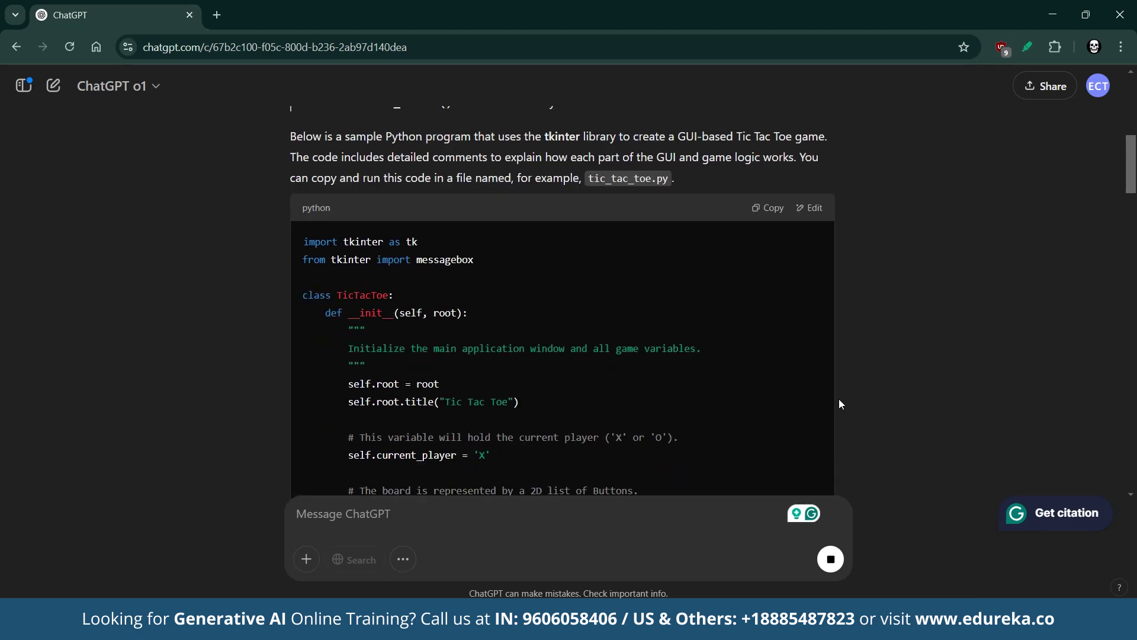
{"action": "scroll", "coordinate": [839, 399], "scroll_direction": "down", "scroll_amount": 2}
{"action": "scroll", "coordinate": [839, 400], "scroll_direction": "down", "scroll_amount": 20}
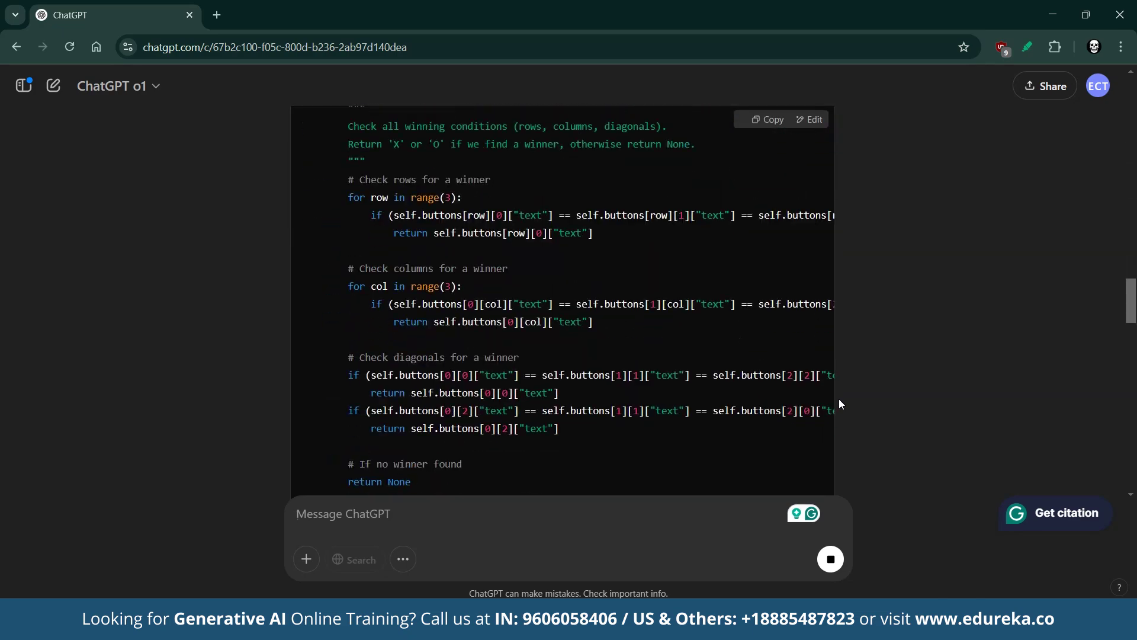
{"action": "scroll", "coordinate": [837, 402], "scroll_direction": "up", "scroll_amount": 3}
{"action": "scroll", "coordinate": [837, 402], "scroll_direction": "down", "scroll_amount": 10}
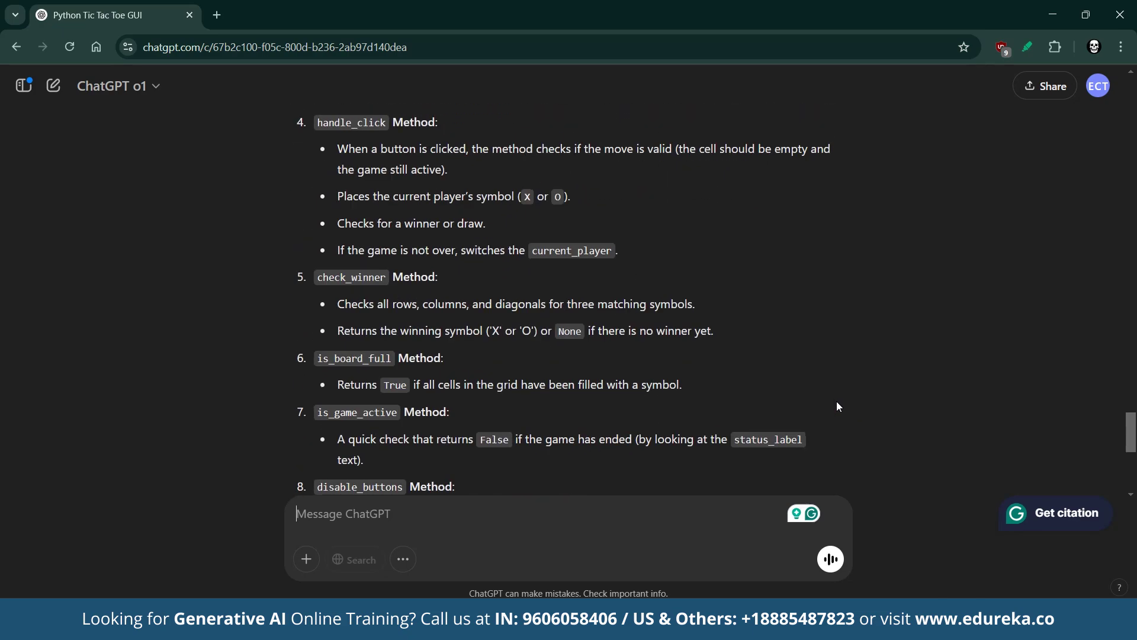
{"action": "scroll", "coordinate": [836, 402], "scroll_direction": "up", "scroll_amount": 15}
{"action": "scroll", "coordinate": [837, 401], "scroll_direction": "up", "scroll_amount": 3}
{"action": "left_click", "coordinate": [769, 120]}
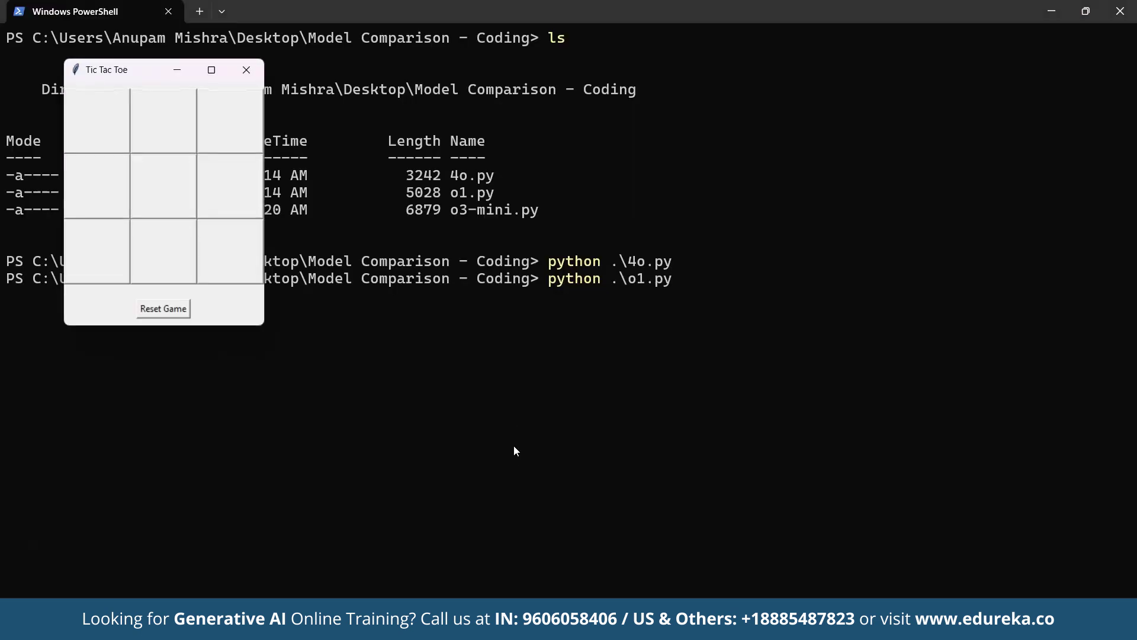
- Play the centred o1.py game to 'Player O wins!', reset the board, and close the window
{"action": "left_click_drag", "start_coordinate": [153, 80], "coordinate": [507, 191]}
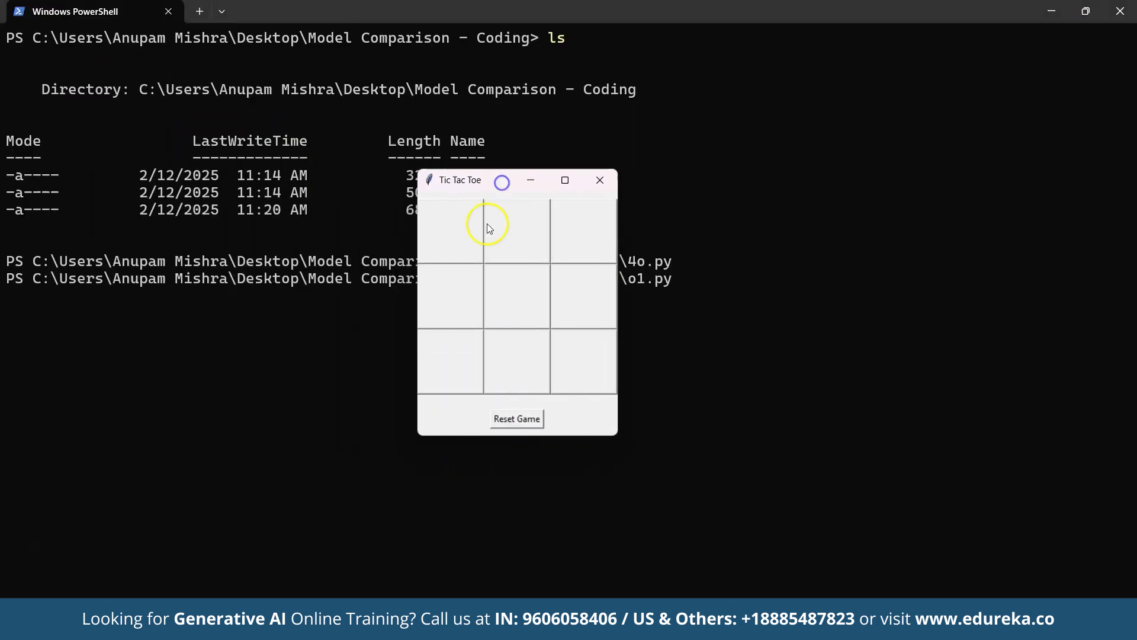
{"action": "left_click", "coordinate": [451, 297]}
{"action": "left_click", "coordinate": [495, 286]}
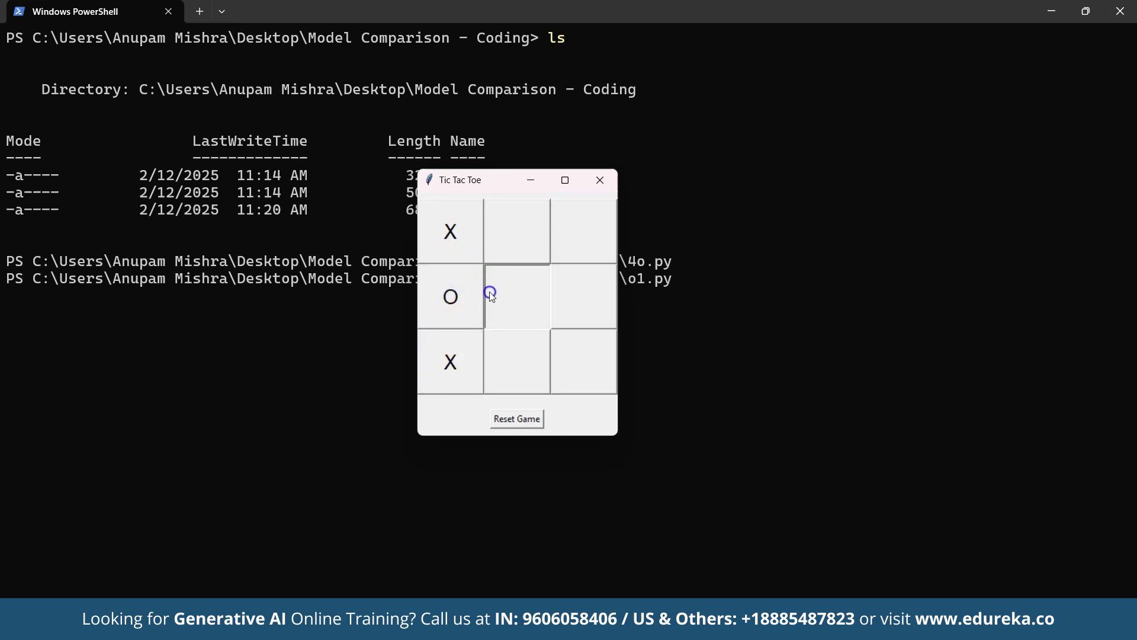
{"action": "left_click", "coordinate": [574, 221]}
{"action": "left_click", "coordinate": [572, 302]}
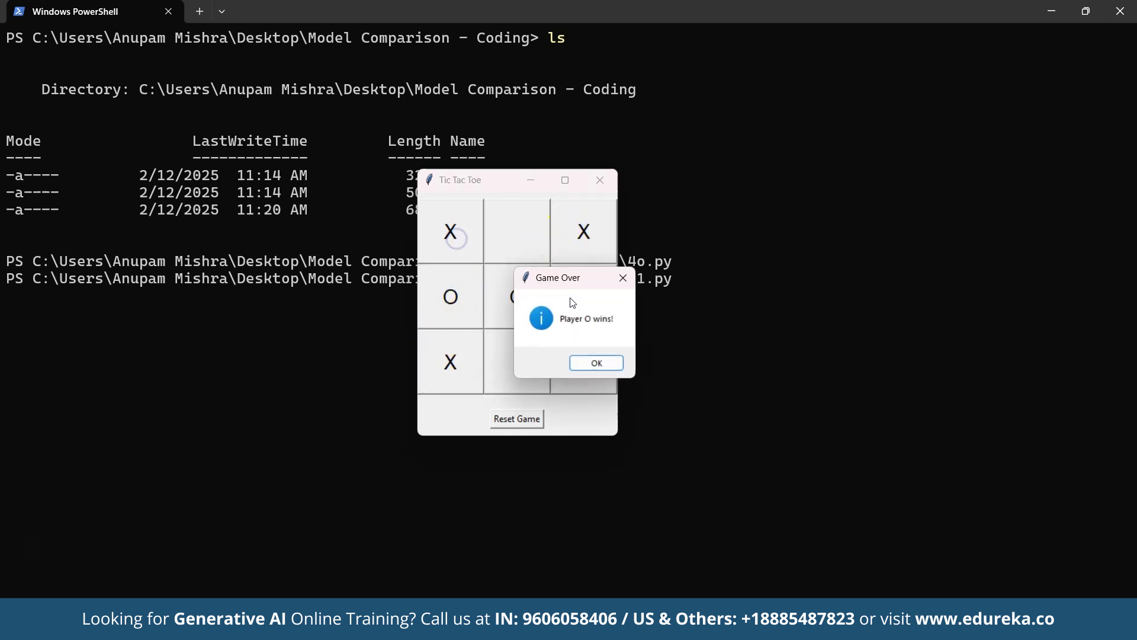
{"action": "left_click", "coordinate": [597, 364]}
{"action": "left_click", "coordinate": [533, 416]}
{"action": "left_click", "coordinate": [599, 181]}
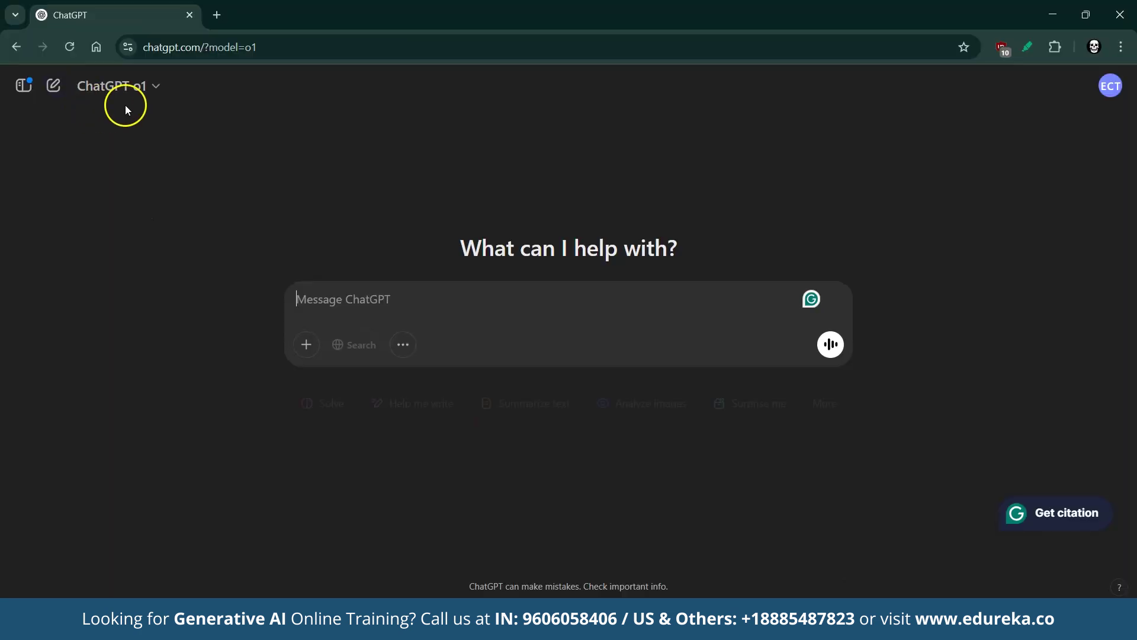
- Switch to o3-mini-high and send it the pasted Tic Tac Toe prompt
{"action": "left_click", "coordinate": [142, 87]}
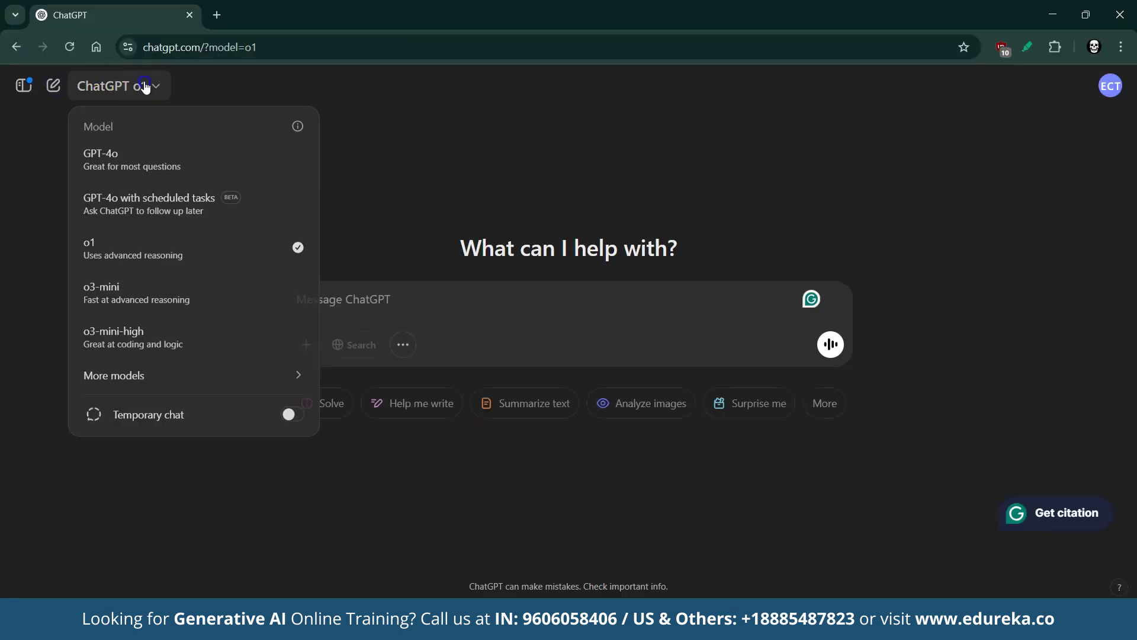
{"action": "left_click", "coordinate": [152, 329]}
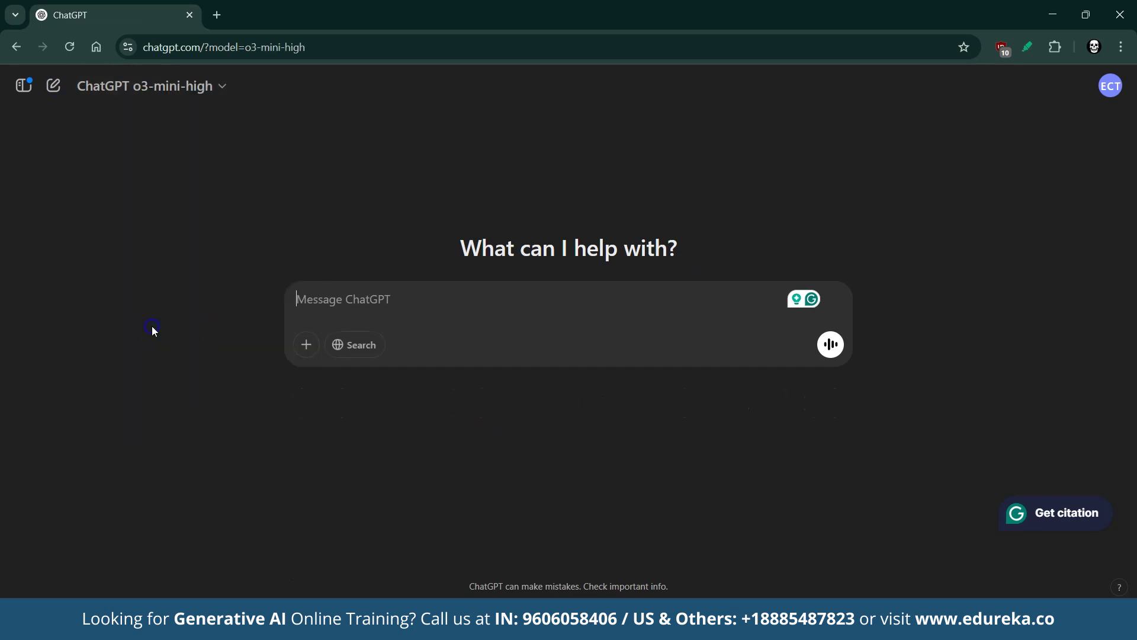
{"action": "key", "text": "ctrl+v"}
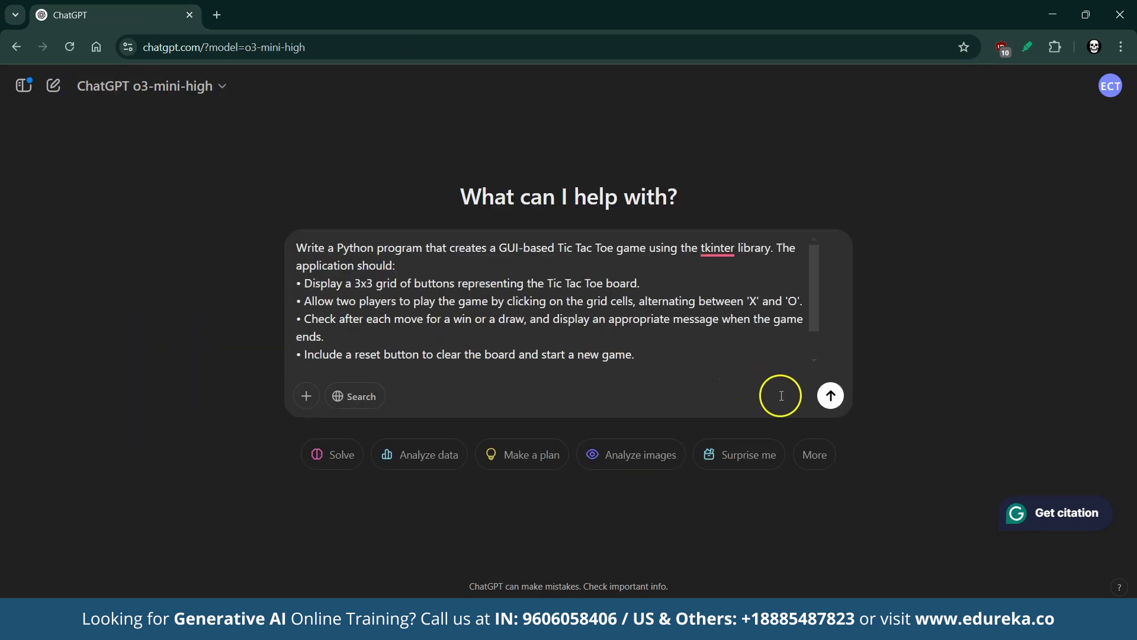
{"action": "left_click", "coordinate": [829, 396]}
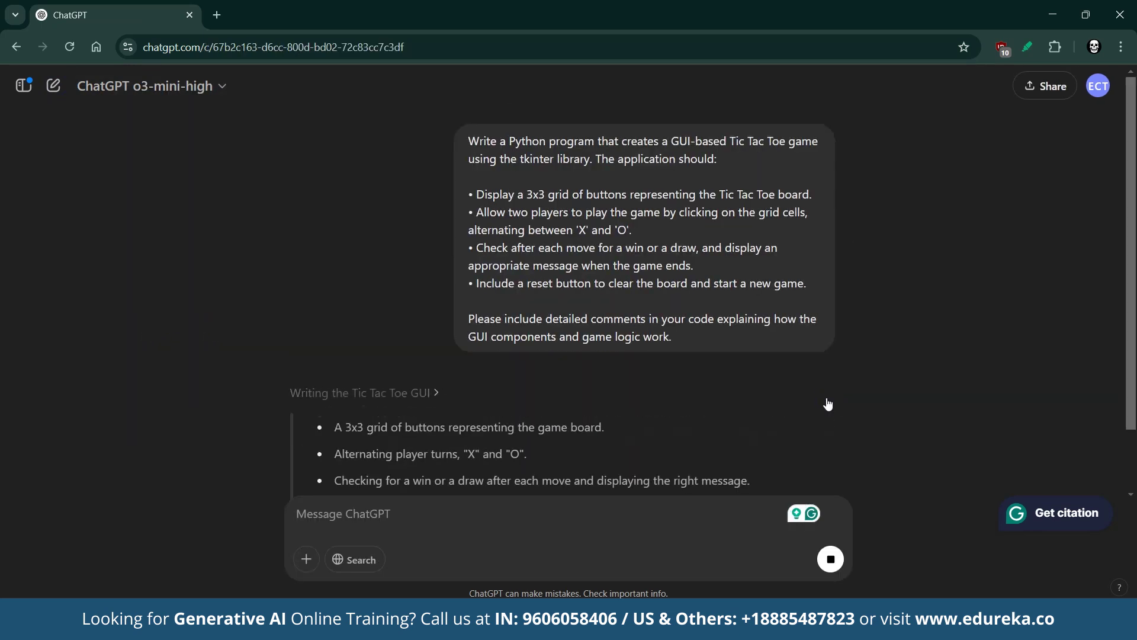
- Copy o3-mini-high's tkinter Tic Tac Toe code and return to PowerShell
{"action": "scroll", "coordinate": [731, 373], "scroll_direction": "down", "scroll_amount": 15}
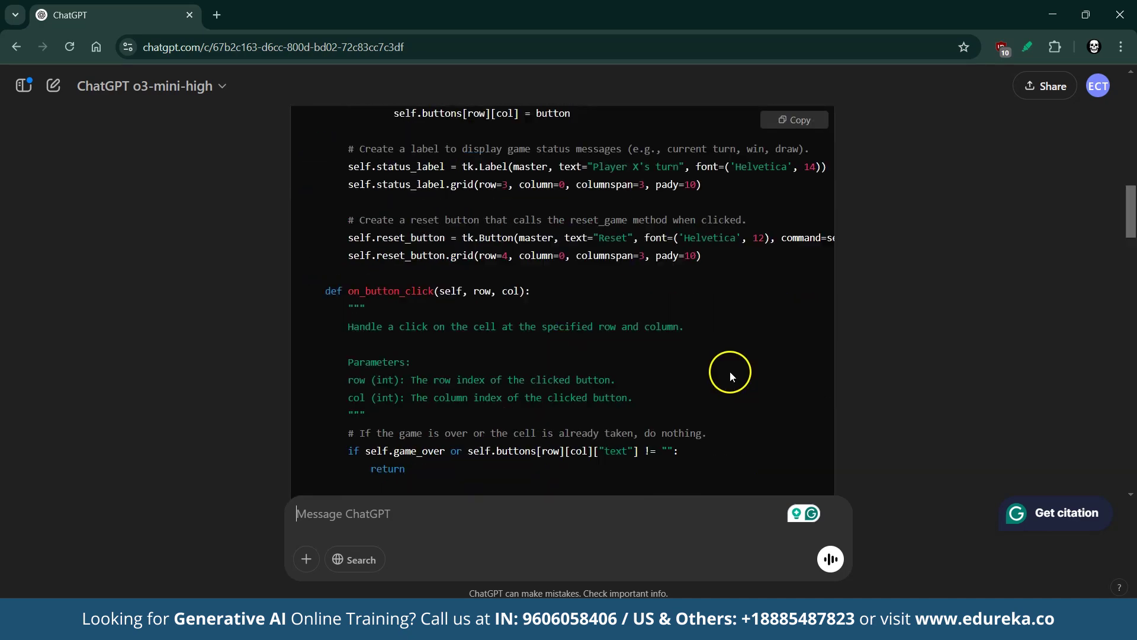
{"action": "scroll", "coordinate": [604, 280], "scroll_direction": "up", "scroll_amount": 3}
{"action": "scroll", "coordinate": [603, 276], "scroll_direction": "up", "scroll_amount": 10}
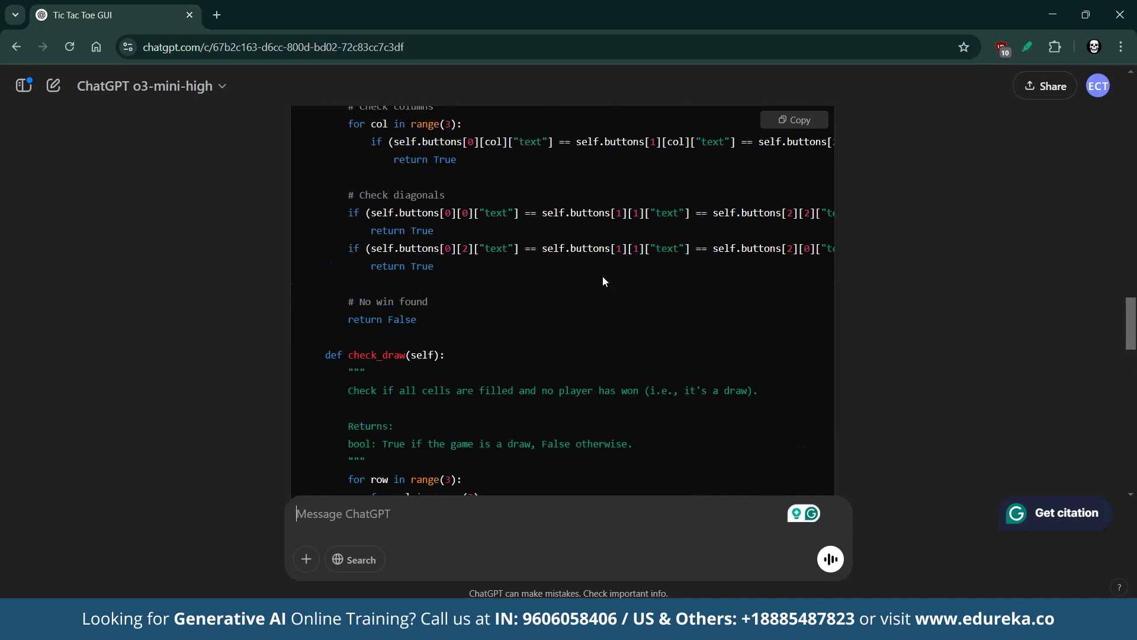
{"action": "left_click", "coordinate": [793, 120]}
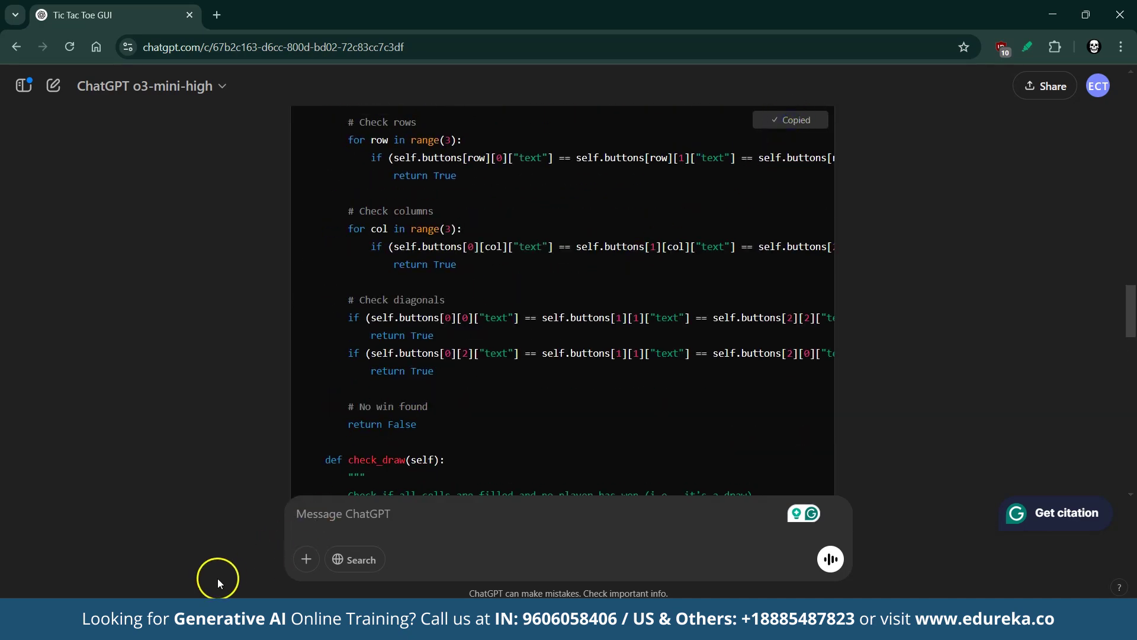
{"action": "left_click", "coordinate": [158, 627]}
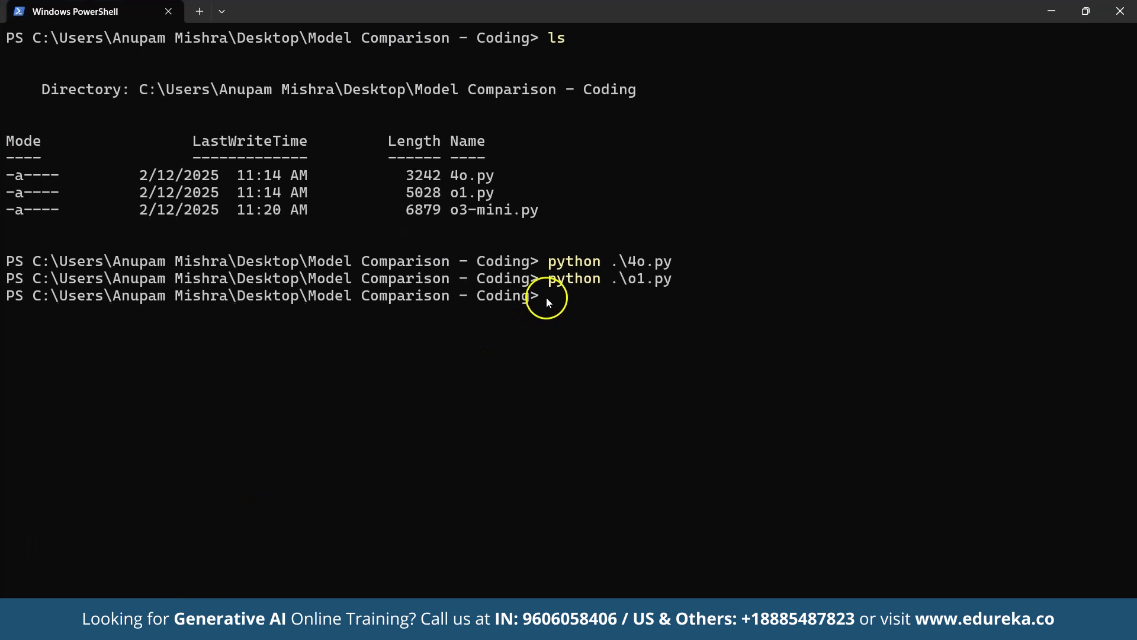
- Run the script with python .\o3-mini.py and centre the game window
{"action": "key", "text": "Up"}
{"action": "key", "text": "BackSpace"}
{"action": "key", "text": "BackSpace"}
{"action": "key", "text": "BackSpace"}
{"action": "key", "text": "BackSpace"}
{"action": "type", "text": "3-mini.py"}
{"action": "key", "text": "Return"}
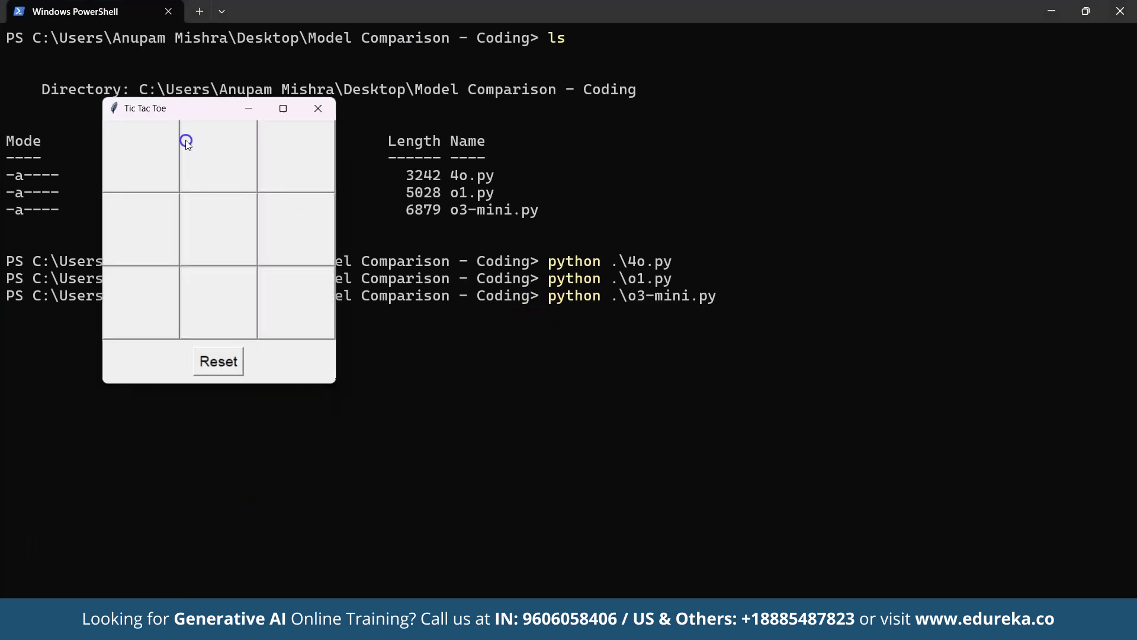
{"action": "left_click_drag", "start_coordinate": [186, 109], "coordinate": [540, 168]}
- Play a Tic Tac Toe round to an X win, then reset the board and close the game
{"action": "left_click", "coordinate": [577, 299]}
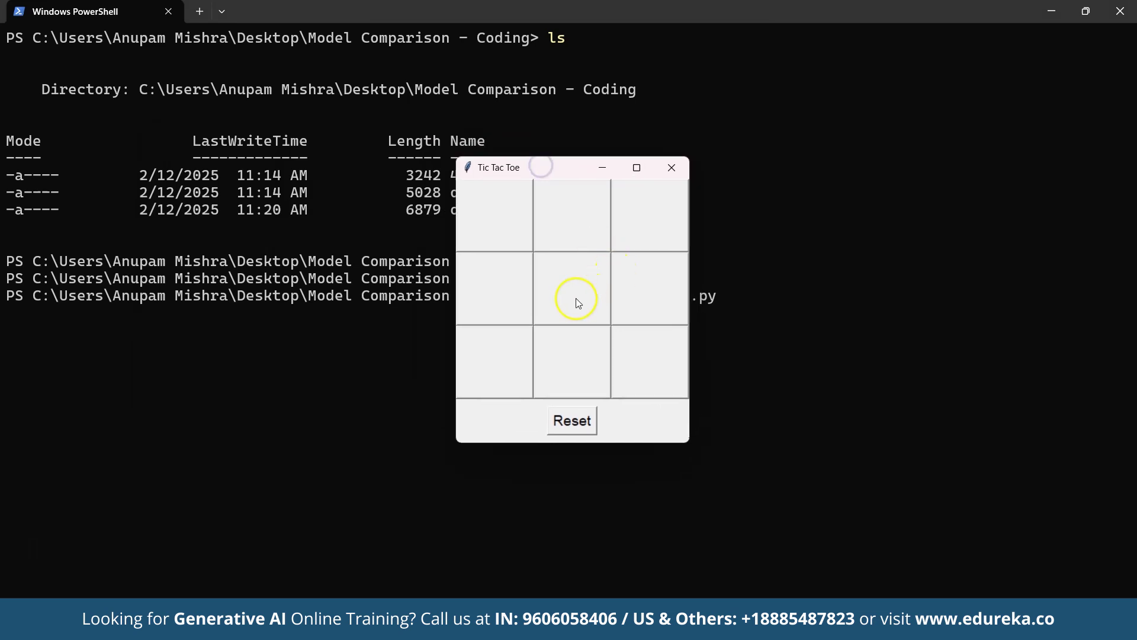
{"action": "left_click", "coordinate": [642, 234]}
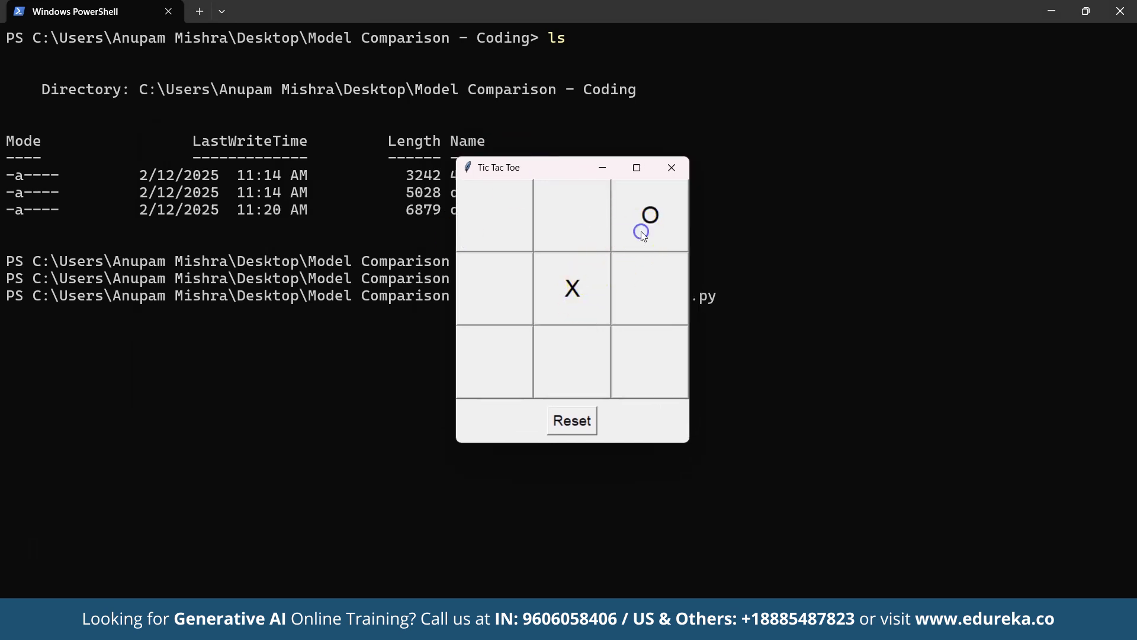
{"action": "left_click", "coordinate": [647, 368]}
{"action": "left_click", "coordinate": [478, 219]}
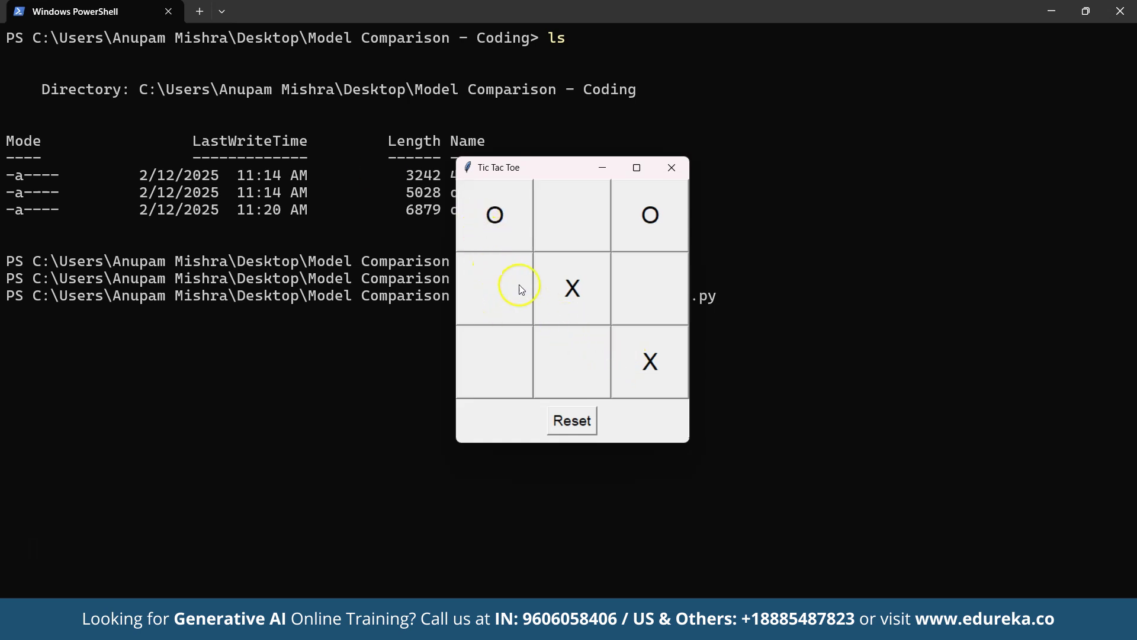
{"action": "left_click", "coordinate": [559, 210]}
{"action": "left_click", "coordinate": [497, 286]}
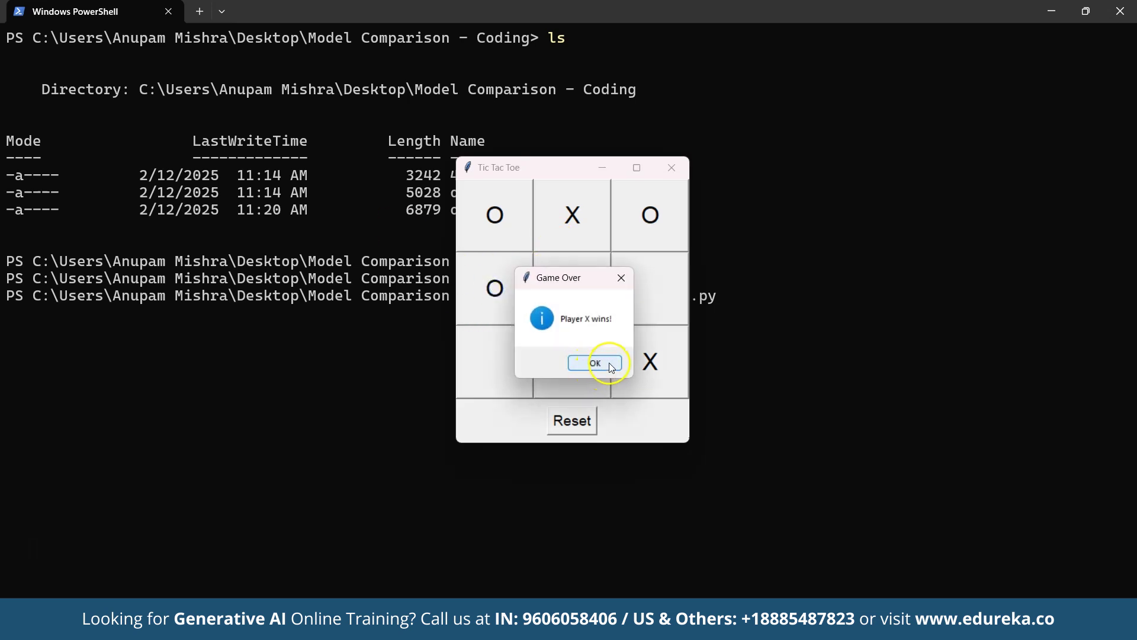
{"action": "left_click", "coordinate": [594, 363]}
{"action": "left_click", "coordinate": [572, 420]}
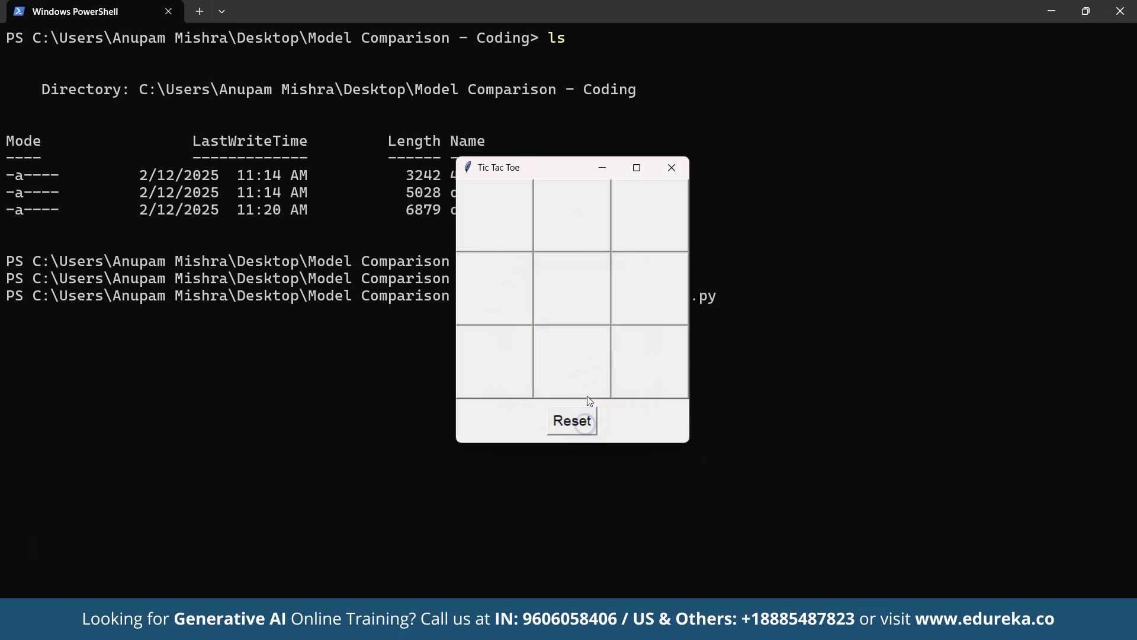
{"action": "left_click", "coordinate": [675, 170]}
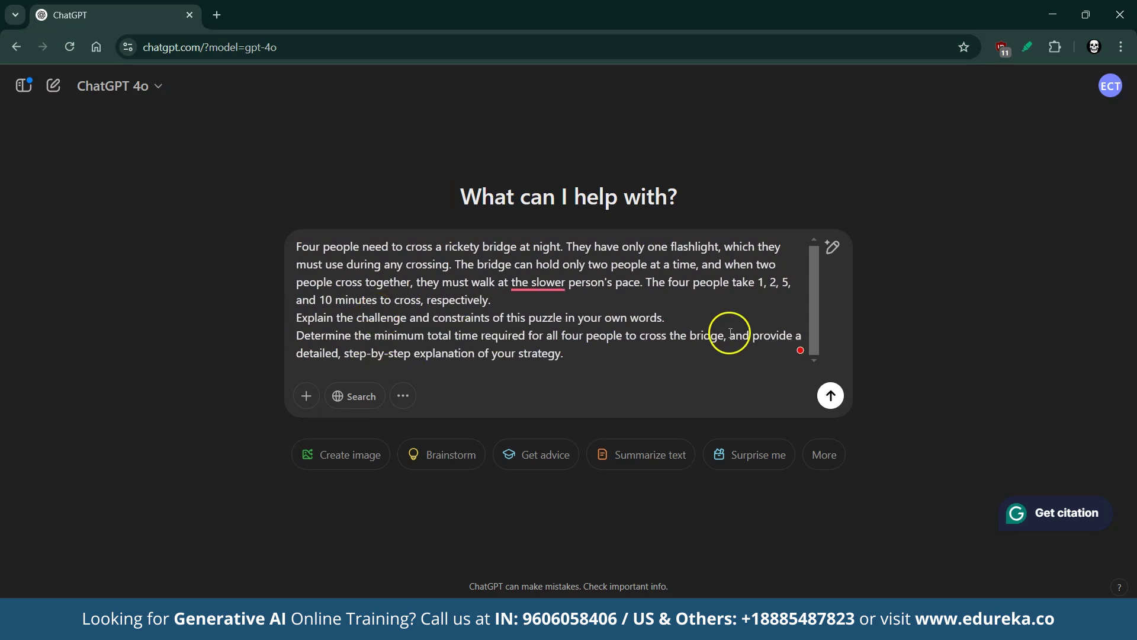
- Send the bridge puzzle to GPT-4o, highlight its 17-minute answer, then start a new chat
{"action": "left_click", "coordinate": [831, 396]}
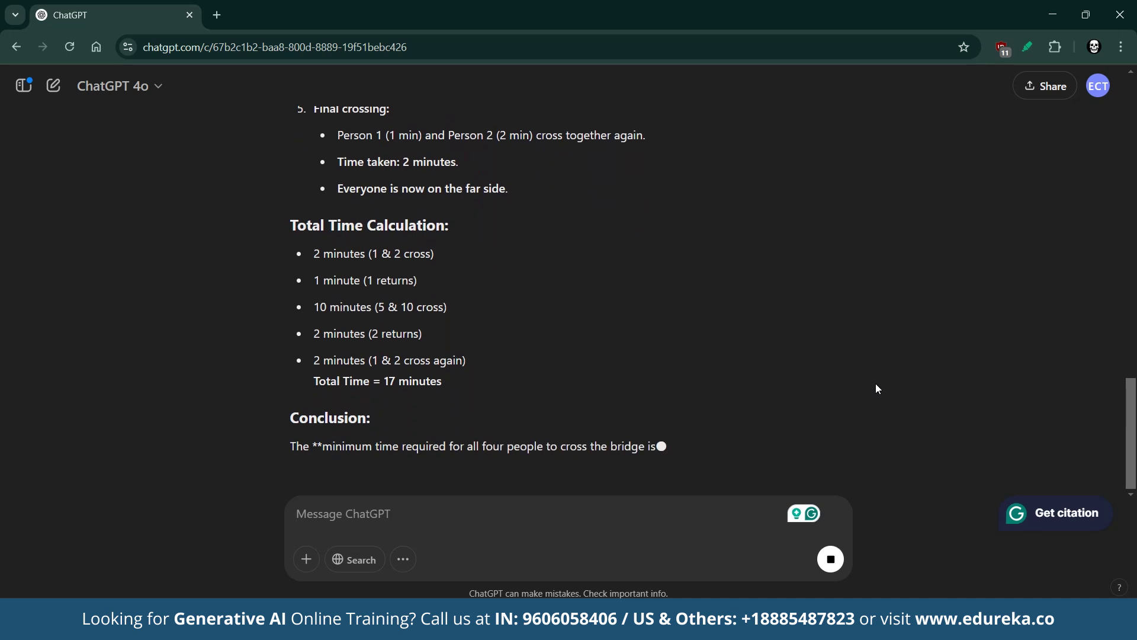
{"action": "left_click_drag", "start_coordinate": [276, 366], "coordinate": [720, 365]}
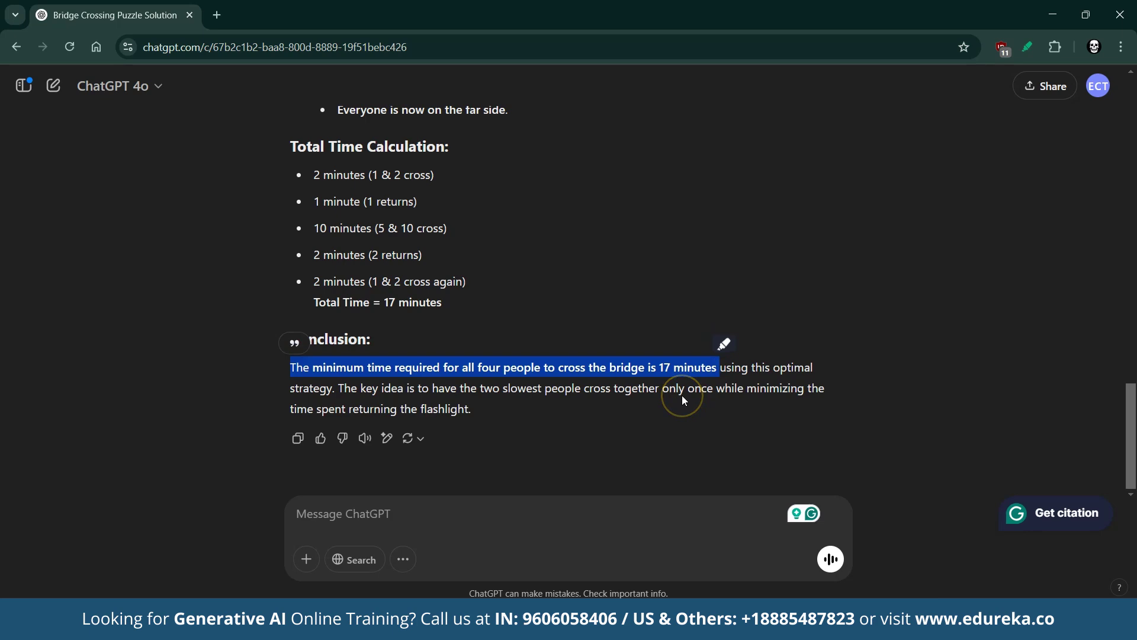
{"action": "left_click", "coordinate": [682, 396]}
{"action": "scroll", "coordinate": [677, 401], "scroll_direction": "up", "scroll_amount": 18}
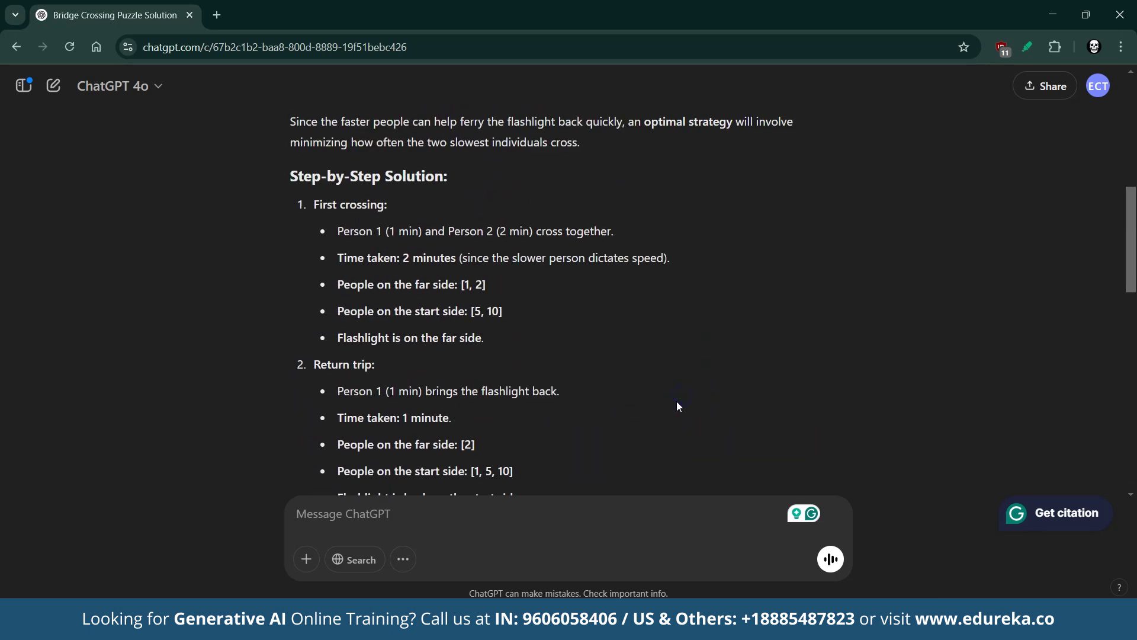
{"action": "scroll", "coordinate": [676, 400], "scroll_direction": "down", "scroll_amount": 10}
{"action": "left_click", "coordinate": [631, 377]}
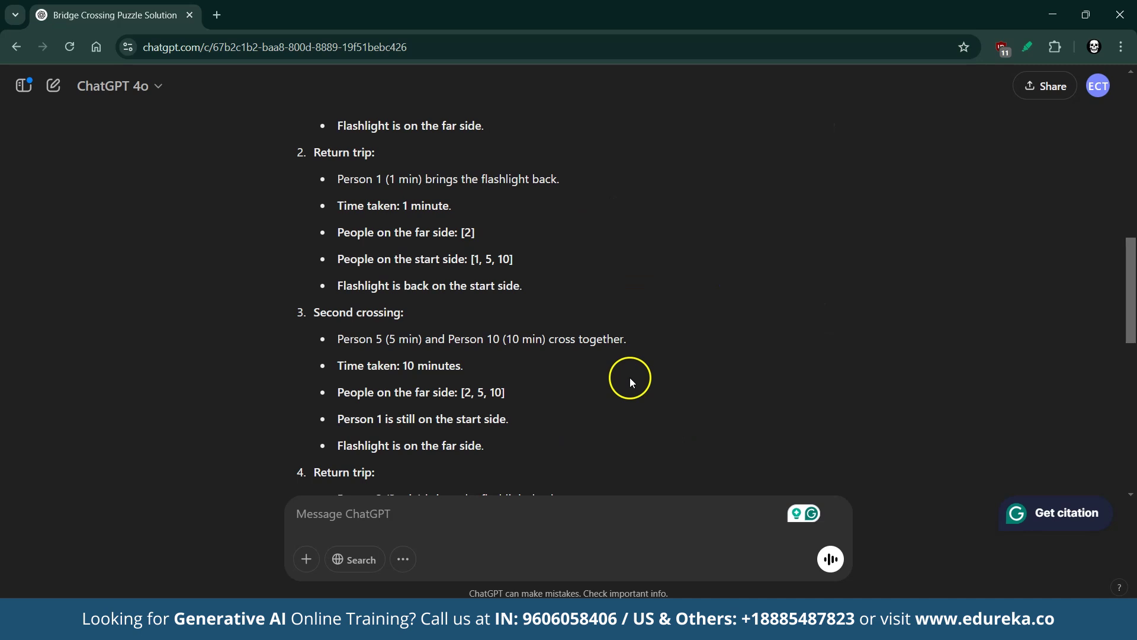
{"action": "left_click", "coordinate": [53, 85]}
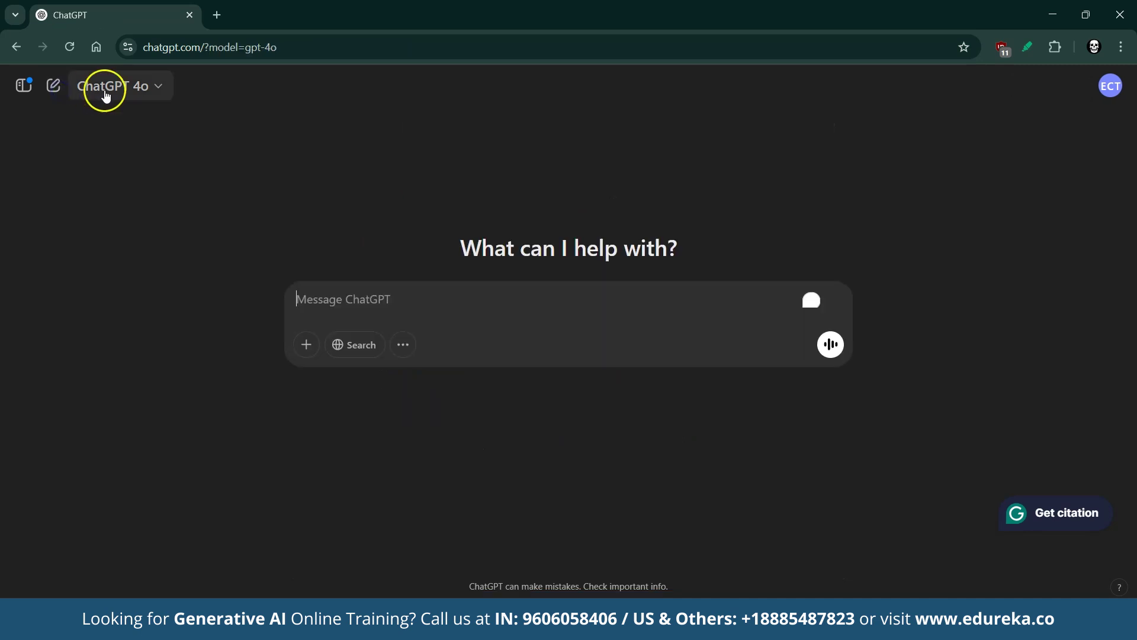
{"action": "left_click", "coordinate": [112, 86]}
- Switch to o1 and send it the pasted bridge puzzle prompt
{"action": "left_click", "coordinate": [143, 241]}
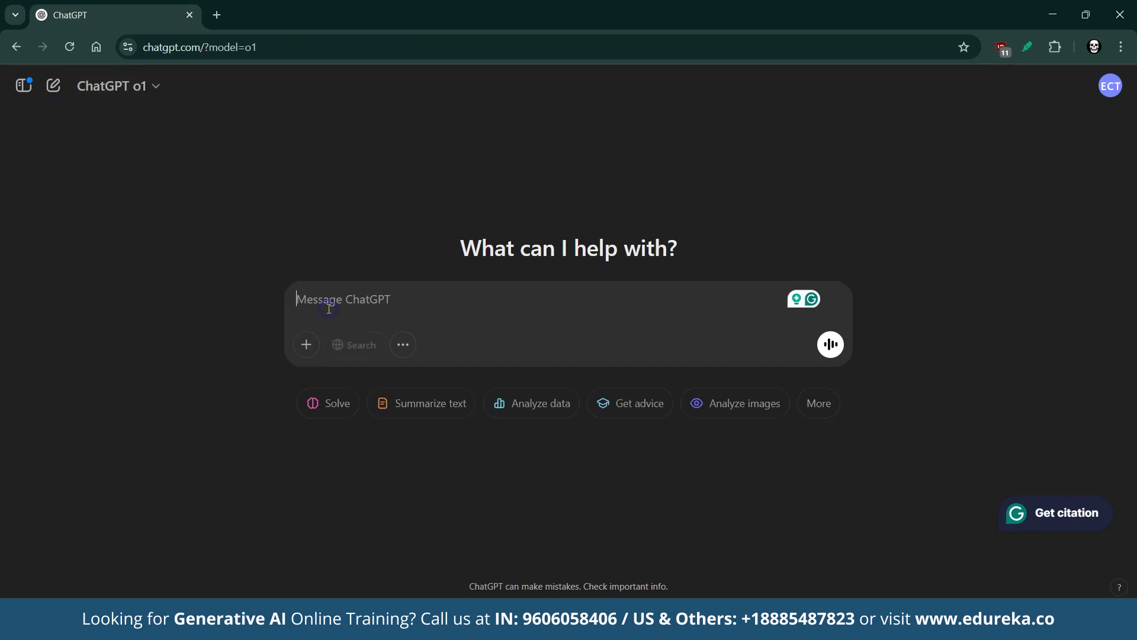
{"action": "key", "text": "ctrl+v"}
{"action": "left_click", "coordinate": [829, 395]}
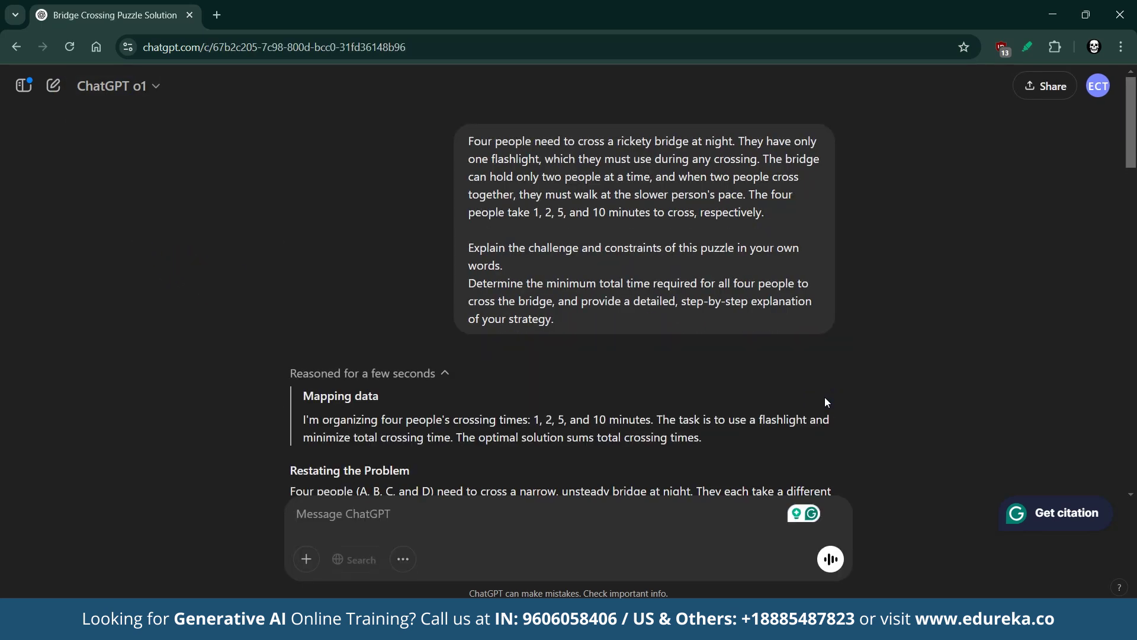
{"action": "scroll", "coordinate": [827, 403], "scroll_direction": "down", "scroll_amount": 3}
{"action": "scroll", "coordinate": [432, 335], "scroll_direction": "down", "scroll_amount": 2}
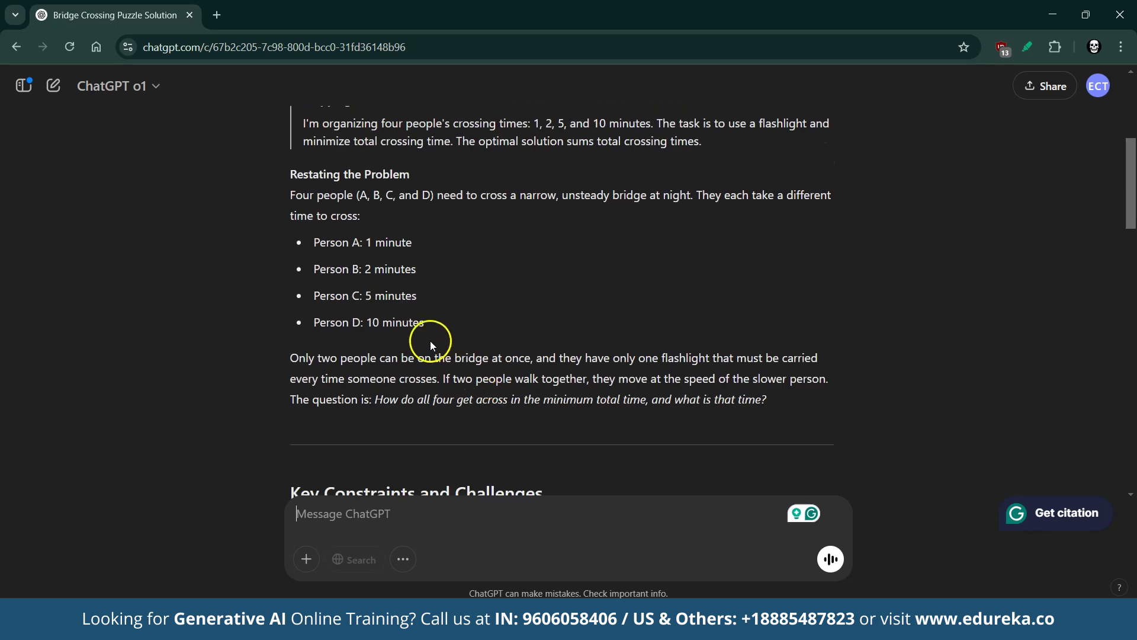
{"action": "scroll", "coordinate": [416, 321], "scroll_direction": "up", "scroll_amount": 2}
{"action": "scroll", "coordinate": [416, 320], "scroll_direction": "down", "scroll_amount": 4}
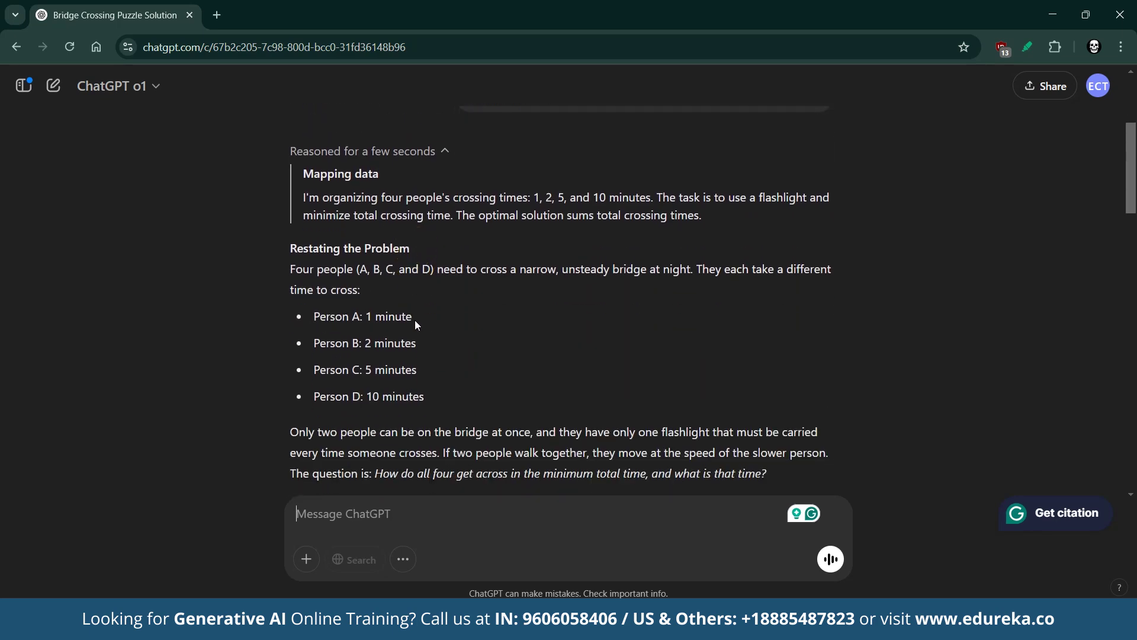
- Scroll through o1's answer and highlight the 17-minute total formula line
{"action": "scroll", "coordinate": [416, 320], "scroll_direction": "down", "scroll_amount": 1}
{"action": "scroll", "coordinate": [415, 320], "scroll_direction": "up", "scroll_amount": 1}
{"action": "left_click", "coordinate": [544, 331]}
{"action": "scroll", "coordinate": [543, 330], "scroll_direction": "down", "scroll_amount": 1}
{"action": "scroll", "coordinate": [452, 325], "scroll_direction": "down", "scroll_amount": 4}
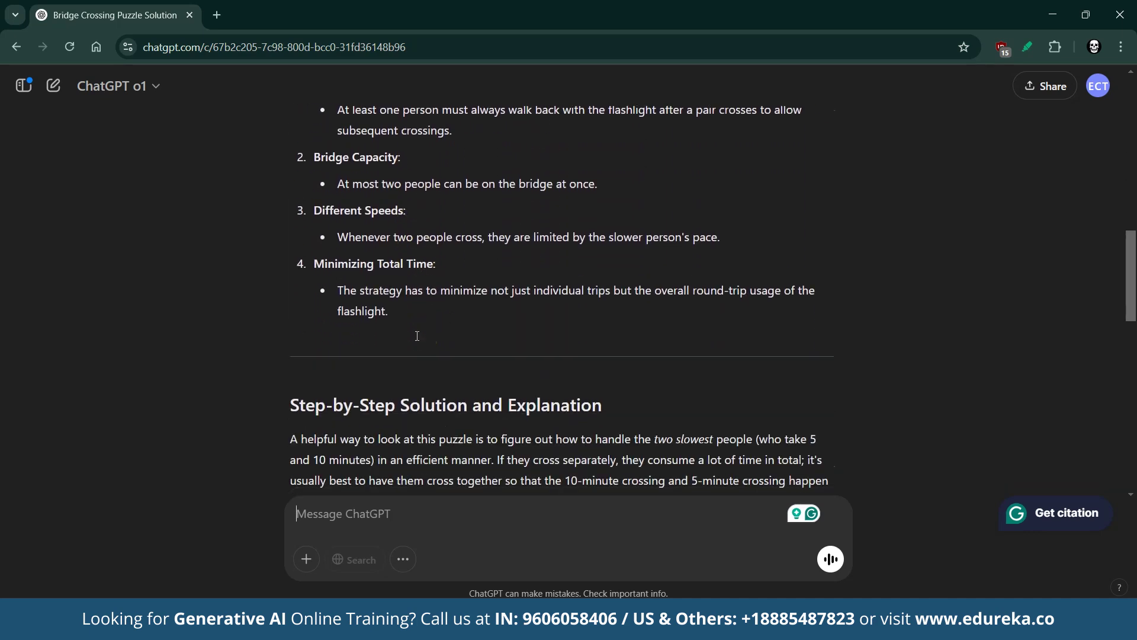
{"action": "scroll", "coordinate": [416, 335], "scroll_direction": "down", "scroll_amount": 2}
{"action": "scroll", "coordinate": [417, 336], "scroll_direction": "down", "scroll_amount": 2}
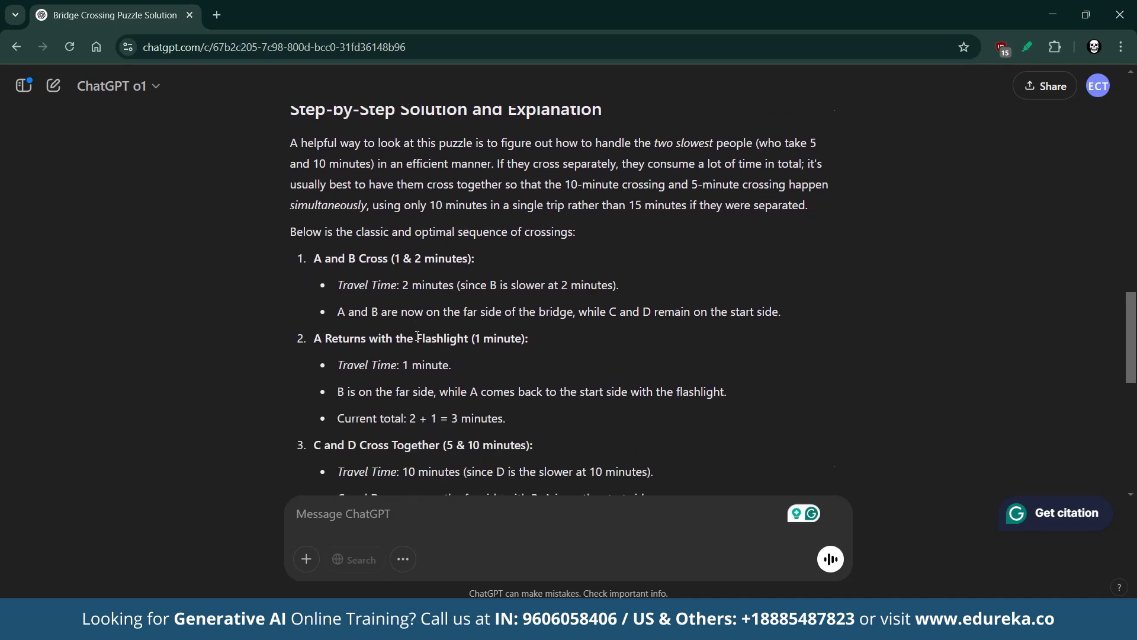
{"action": "scroll", "coordinate": [417, 335], "scroll_direction": "down", "scroll_amount": 9}
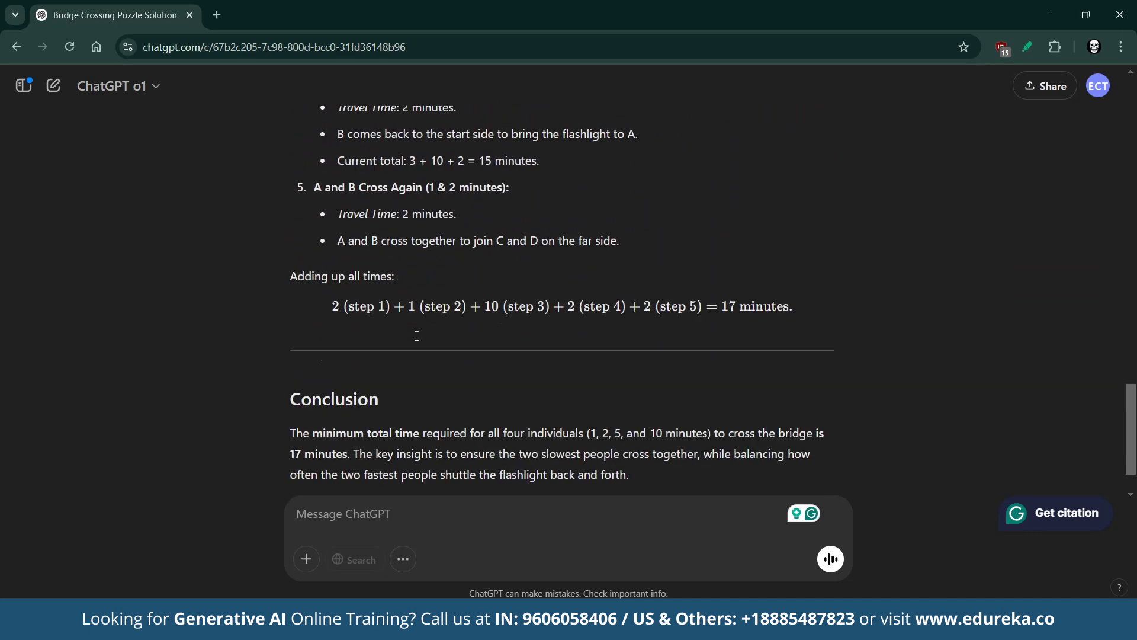
{"action": "left_click_drag", "start_coordinate": [332, 307], "coordinate": [812, 300]}
{"action": "left_click", "coordinate": [635, 381]}
- Highlight o1's conclusion, then start a new empty chat and open the model list
{"action": "scroll", "coordinate": [415, 375], "scroll_direction": "down", "scroll_amount": 1}
{"action": "left_click_drag", "start_coordinate": [290, 368], "coordinate": [355, 394]}
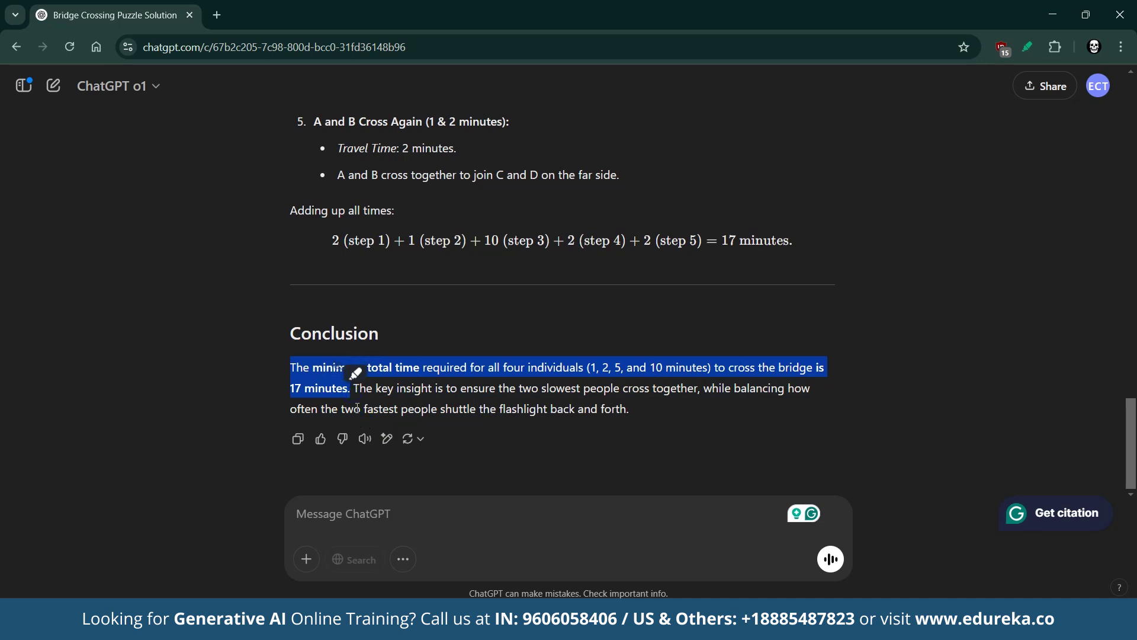
{"action": "left_click", "coordinate": [357, 408]}
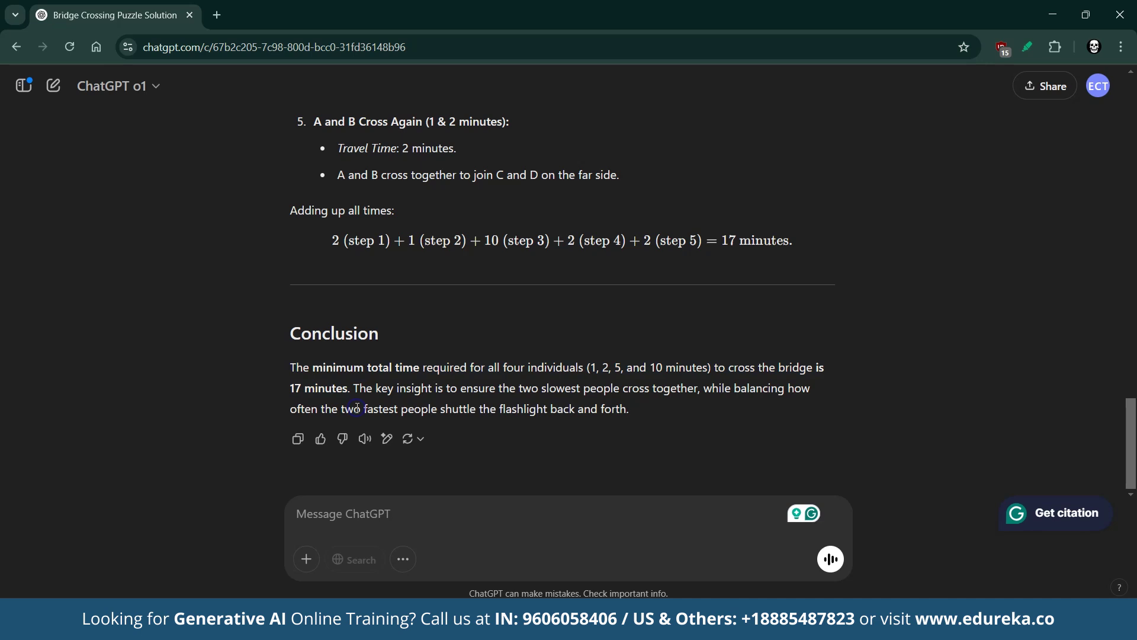
{"action": "left_click", "coordinate": [54, 85]}
{"action": "left_click", "coordinate": [121, 93]}
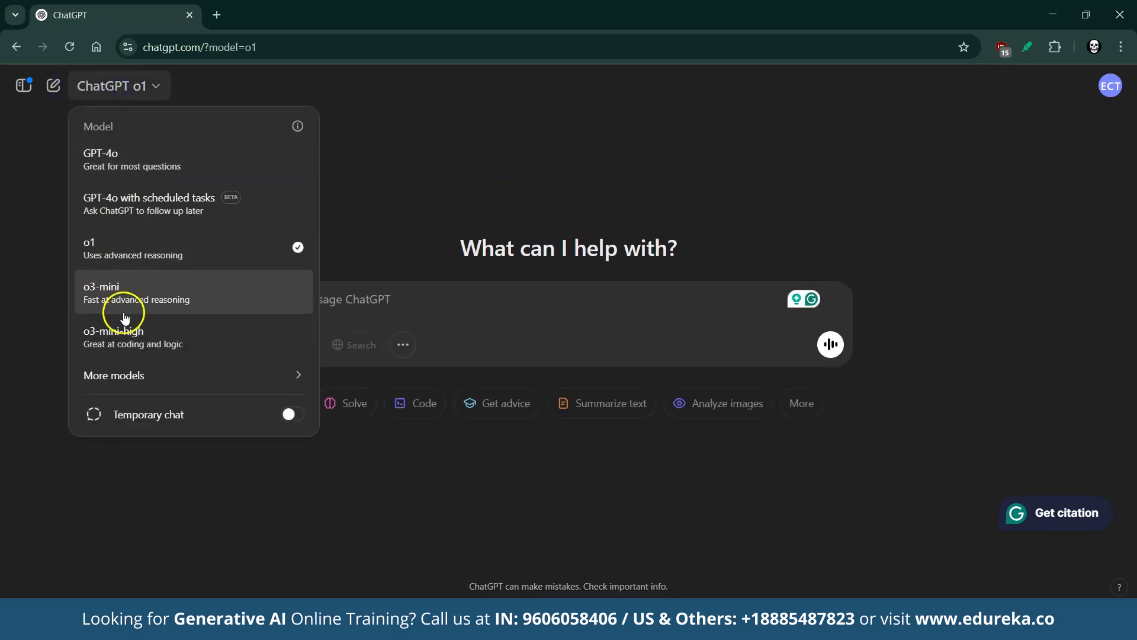
- Switch to o3-mini and send it the pasted bridge puzzle prompt
{"action": "left_click", "coordinate": [118, 302]}
{"action": "type", "text": "Four people need to cross a rickety bridge at night. They have only one flashlight, which they must use during any crossing. The bridge can hold only two people at a time, and when two people cross together, they must walk at the slower person's pace. The four people take 1, 2, 5, and 10 minutes to cross, respectively. Explain the challenge and constraints of this puzzle in your own words. Determine the minimum total time required for all four people to cross the bridge, and provide a detailed, step-by-step explanation of your strategy."}
{"action": "left_click", "coordinate": [828, 395]}
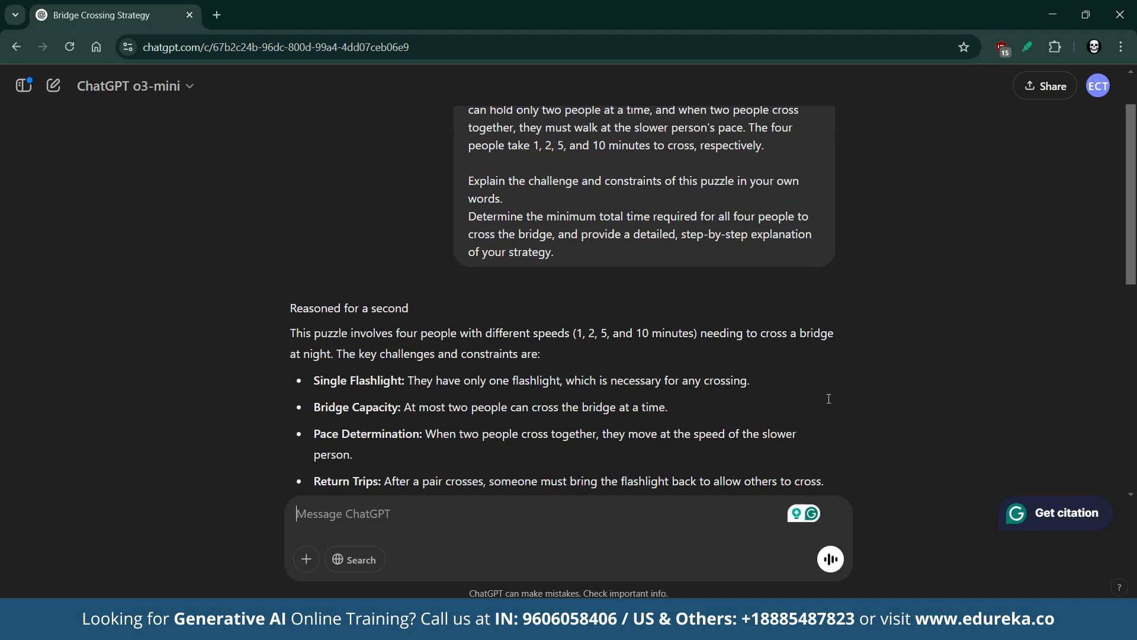
{"action": "scroll", "coordinate": [829, 398], "scroll_direction": "down", "scroll_amount": 5}
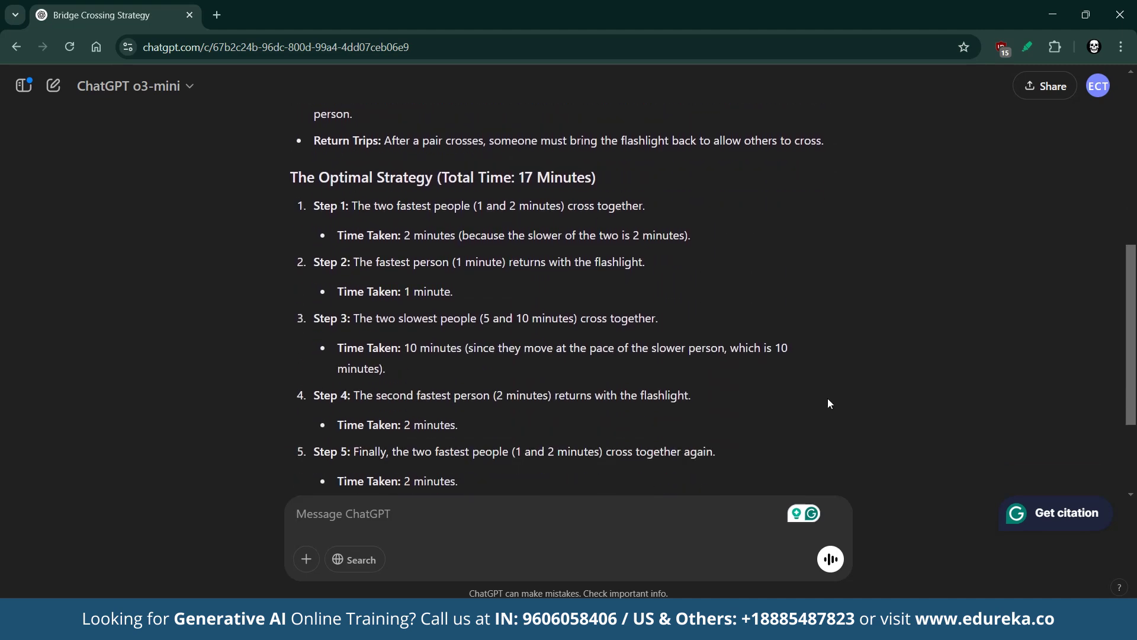
{"action": "scroll", "coordinate": [829, 403], "scroll_direction": "down", "scroll_amount": 3}
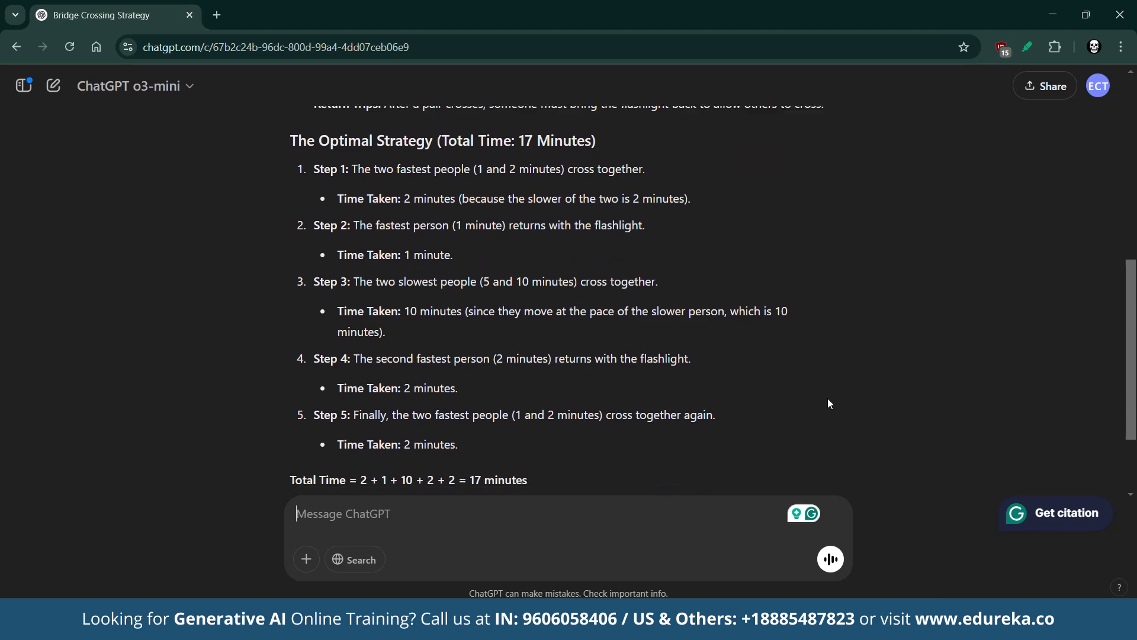
- Highlight o3-mini's 17-minute Total Time line and scroll through its five-step strategy
{"action": "left_click_drag", "start_coordinate": [548, 364], "coordinate": [282, 366]}
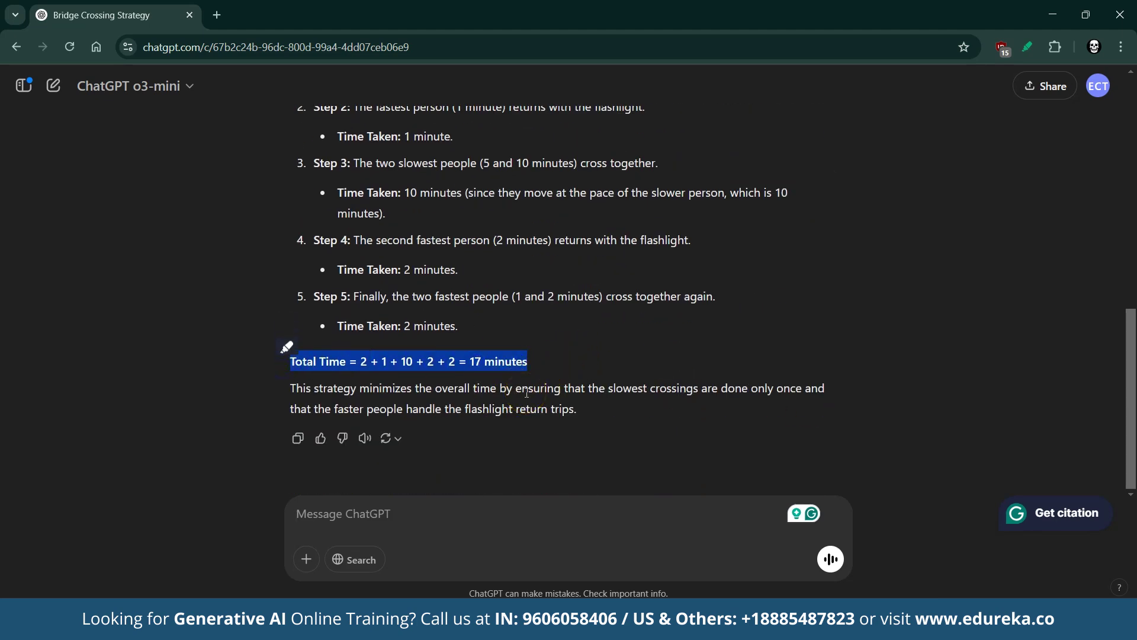
{"action": "scroll", "coordinate": [527, 393], "scroll_direction": "up", "scroll_amount": 5}
{"action": "scroll", "coordinate": [524, 392], "scroll_direction": "up", "scroll_amount": 2}
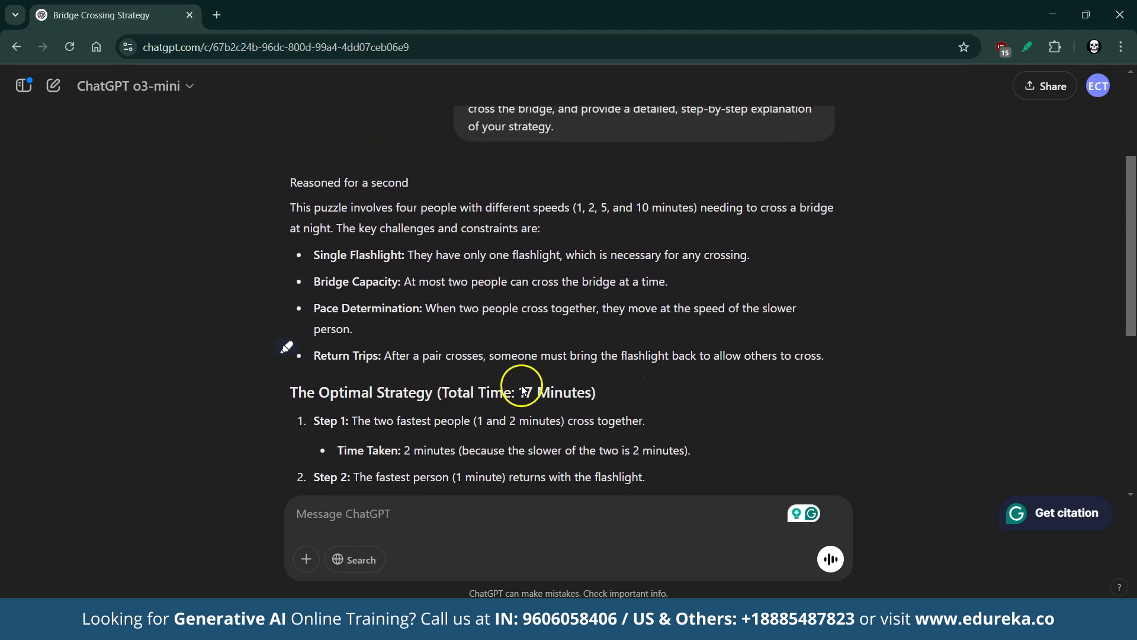
{"action": "scroll", "coordinate": [574, 379], "scroll_direction": "up", "scroll_amount": 3}
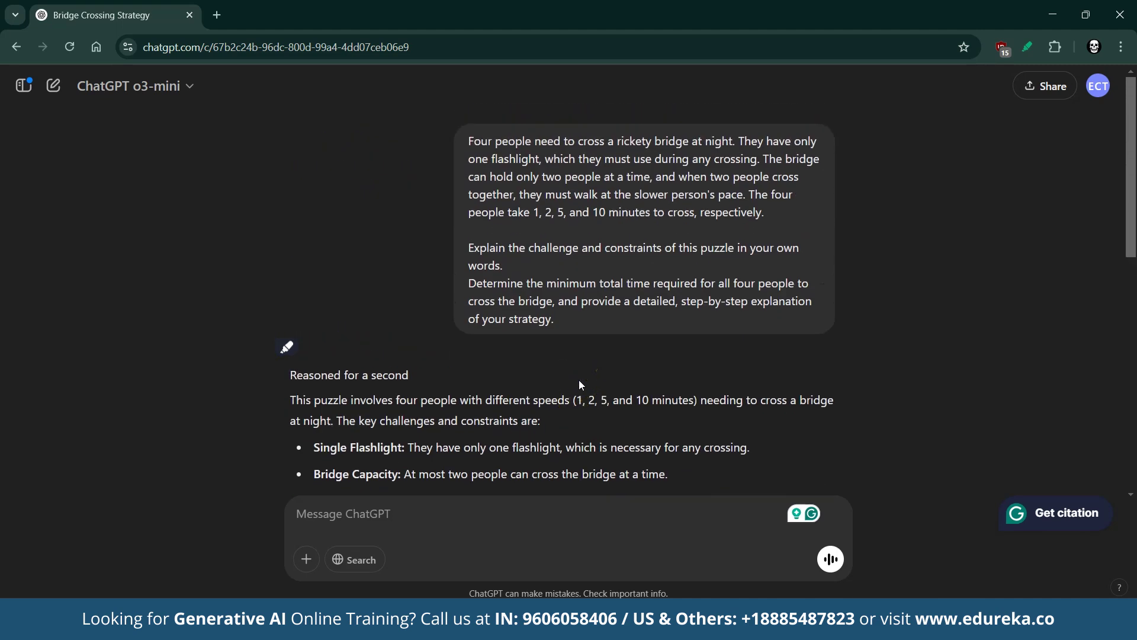
{"action": "scroll", "coordinate": [579, 384], "scroll_direction": "down", "scroll_amount": 6}
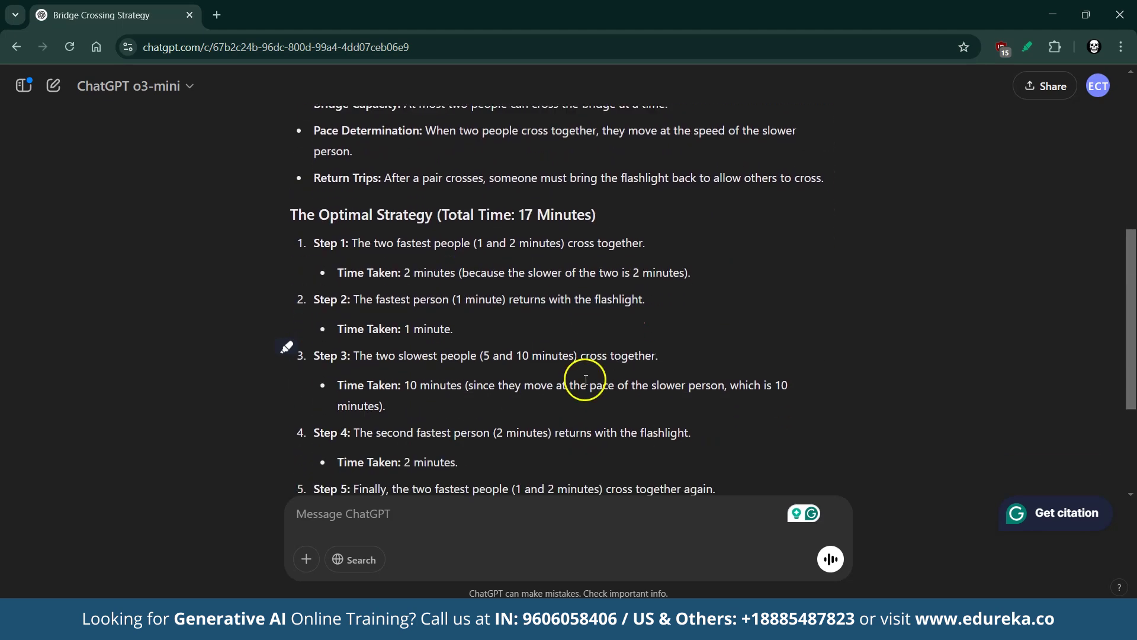
{"action": "scroll", "coordinate": [654, 390], "scroll_direction": "down", "scroll_amount": 3}
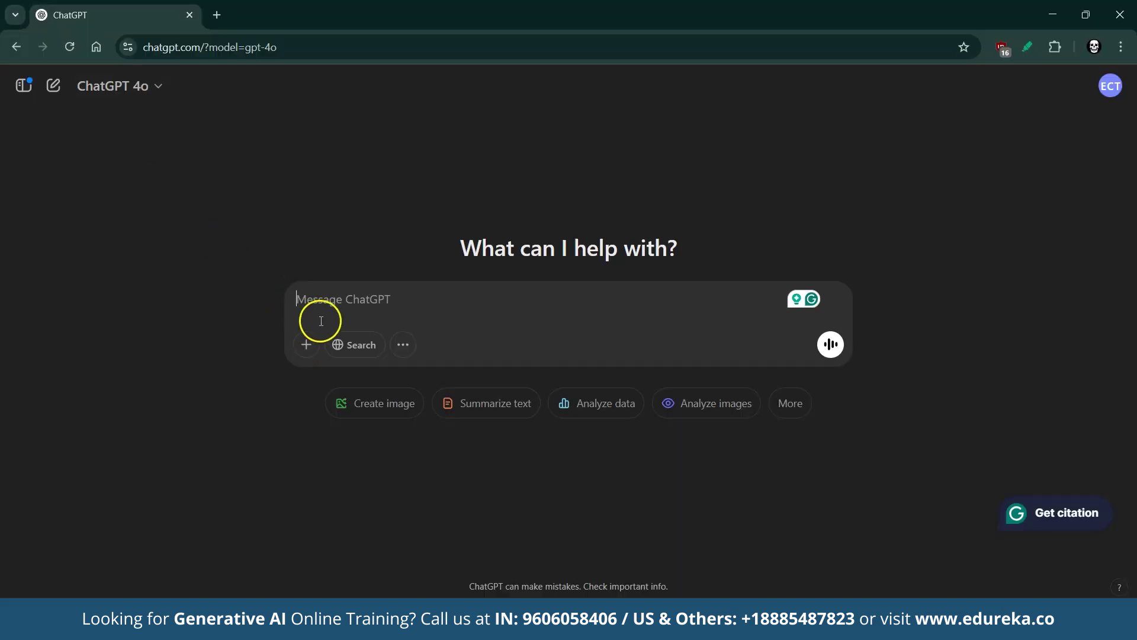
- Send the pasted cyberpunk cityscape prompt to GPT-4o in Image mode
{"action": "left_click", "coordinate": [404, 355]}
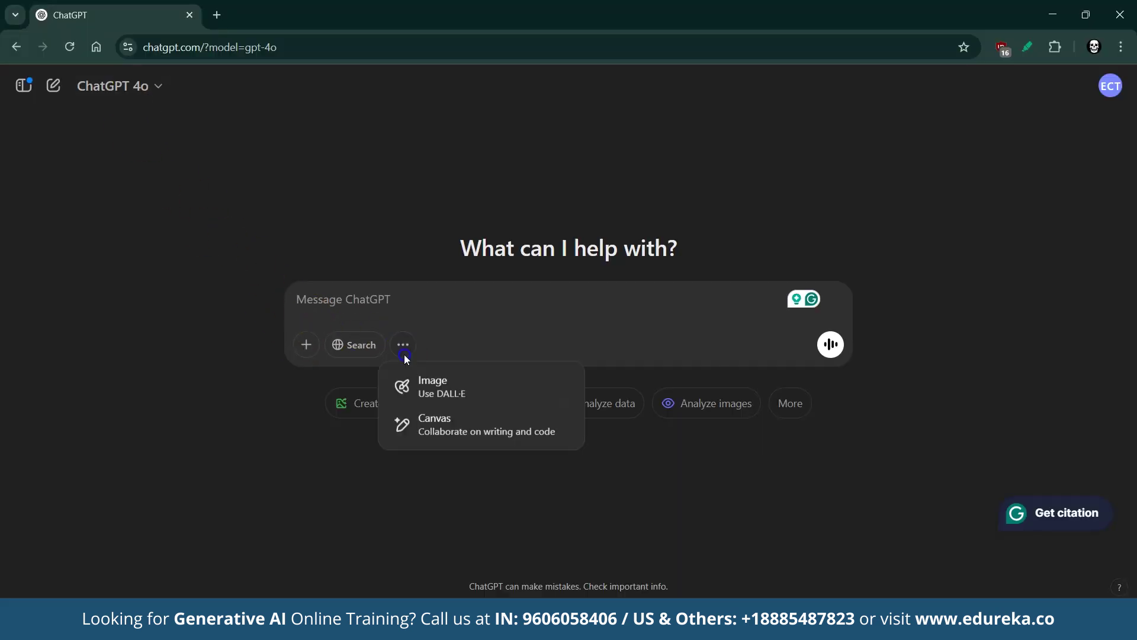
{"action": "left_click", "coordinate": [451, 401]}
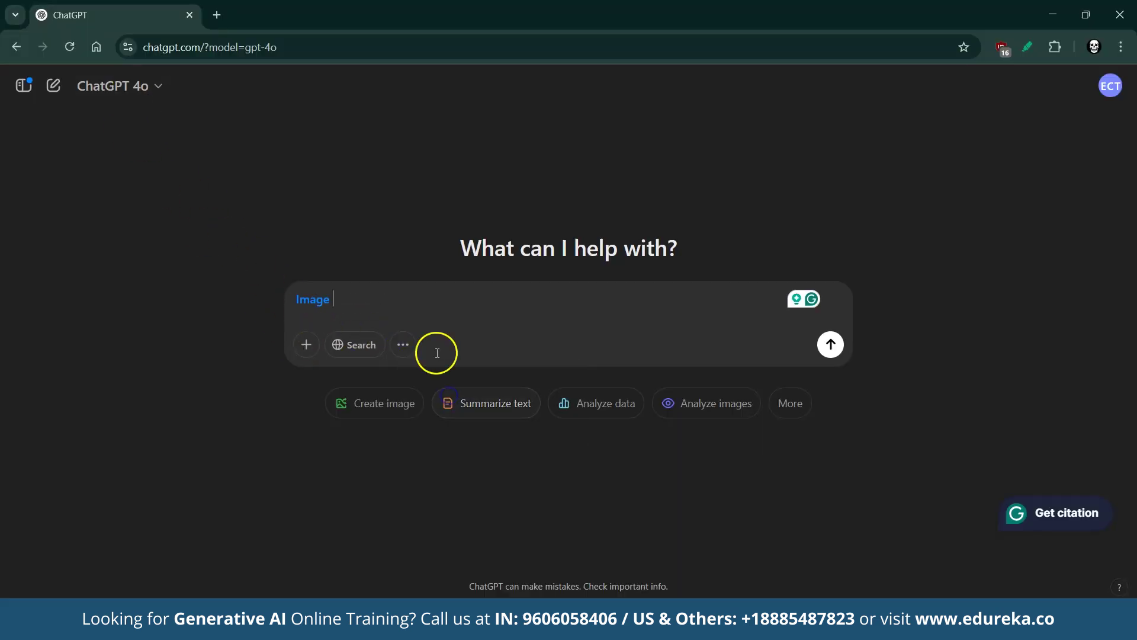
{"action": "type", "text": "Generate an image of a futuristic cityscape at dusk. The scene should feature towering skyscrapers illuminated by neon lights, with flying vehicles soaring between them. Emphasize a cyberpunk aesthetic with reflective, rain-soaked streets, vibrant digital billboards, and a dramatic sky blending shades of purple and orange."}
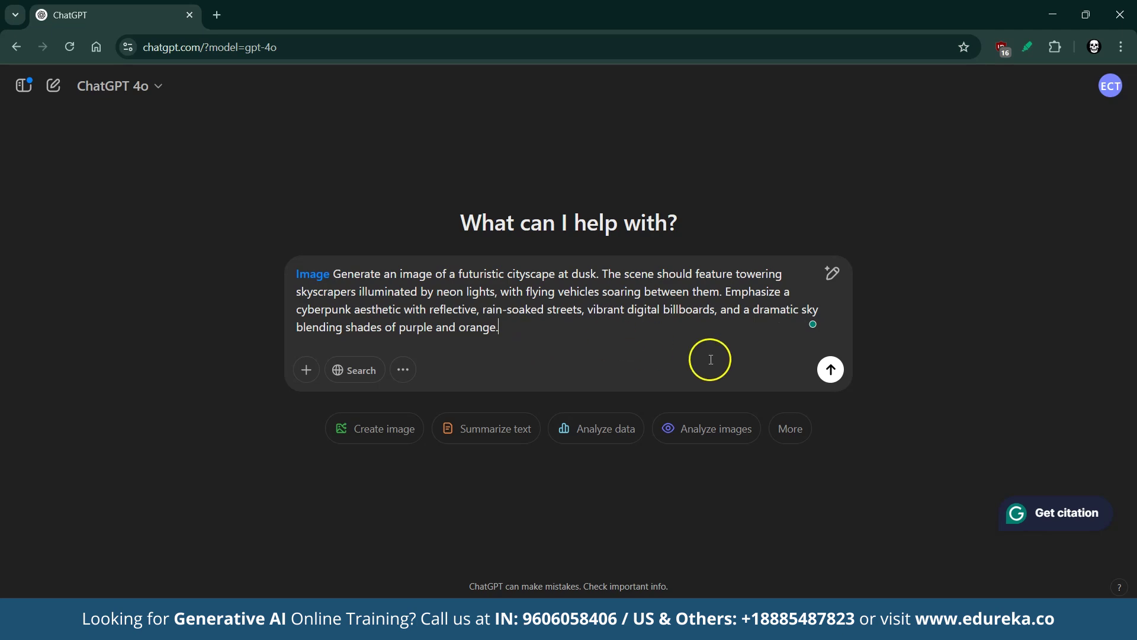
{"action": "left_click", "coordinate": [831, 369]}
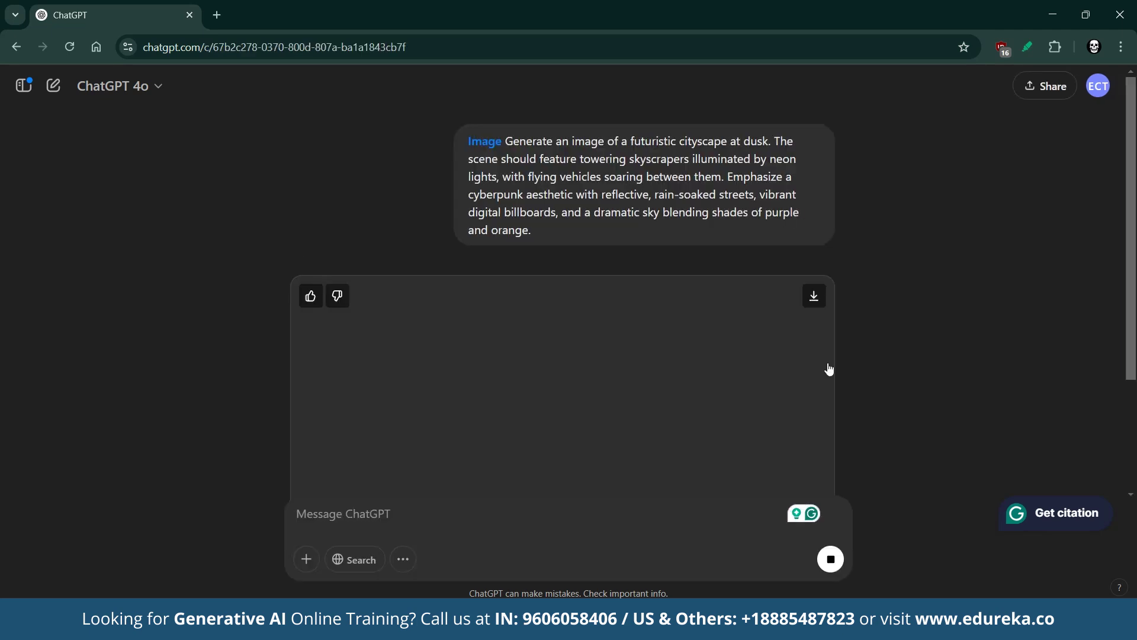
- View the generated neon cityscape image at full size, then close it
{"action": "left_click", "coordinate": [642, 327]}
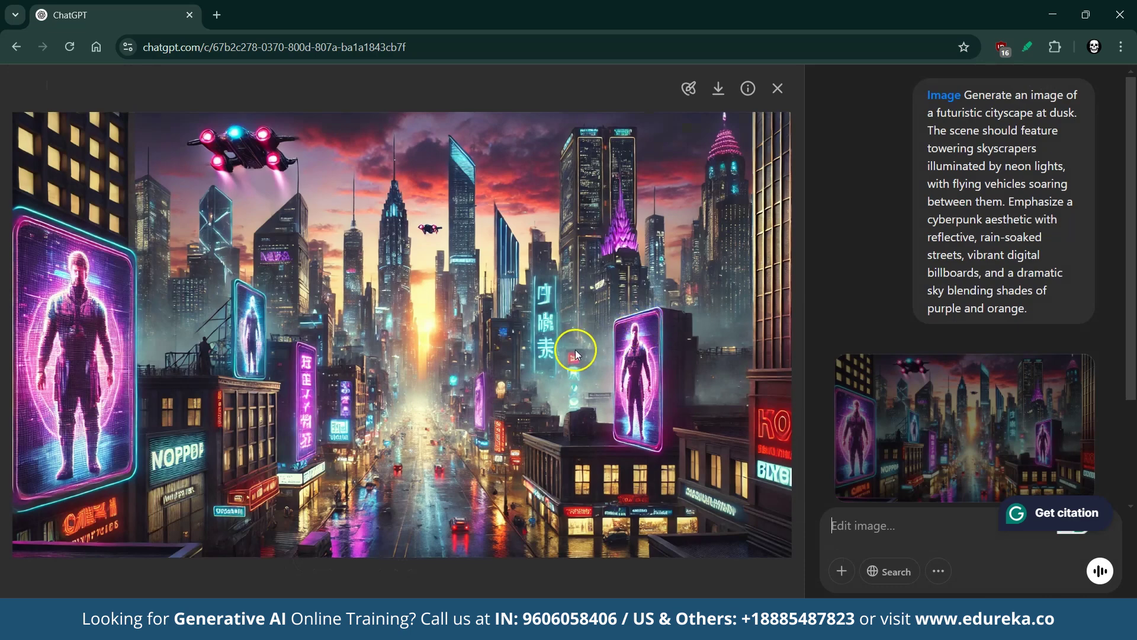
{"action": "scroll", "coordinate": [894, 407], "scroll_direction": "down", "scroll_amount": 3}
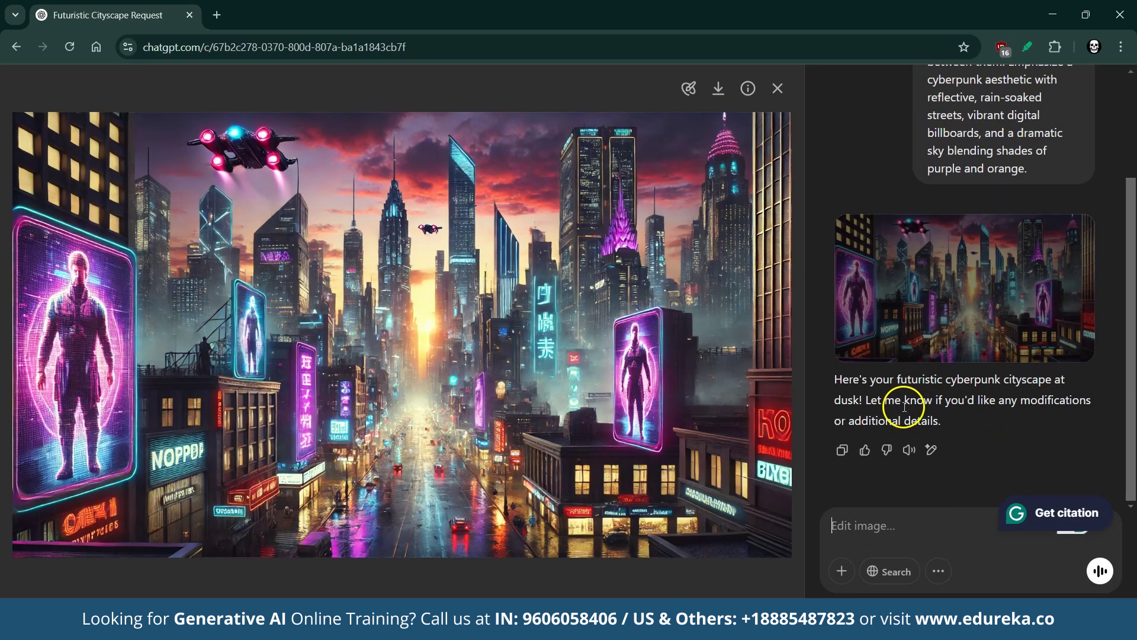
{"action": "left_click", "coordinate": [477, 407]}
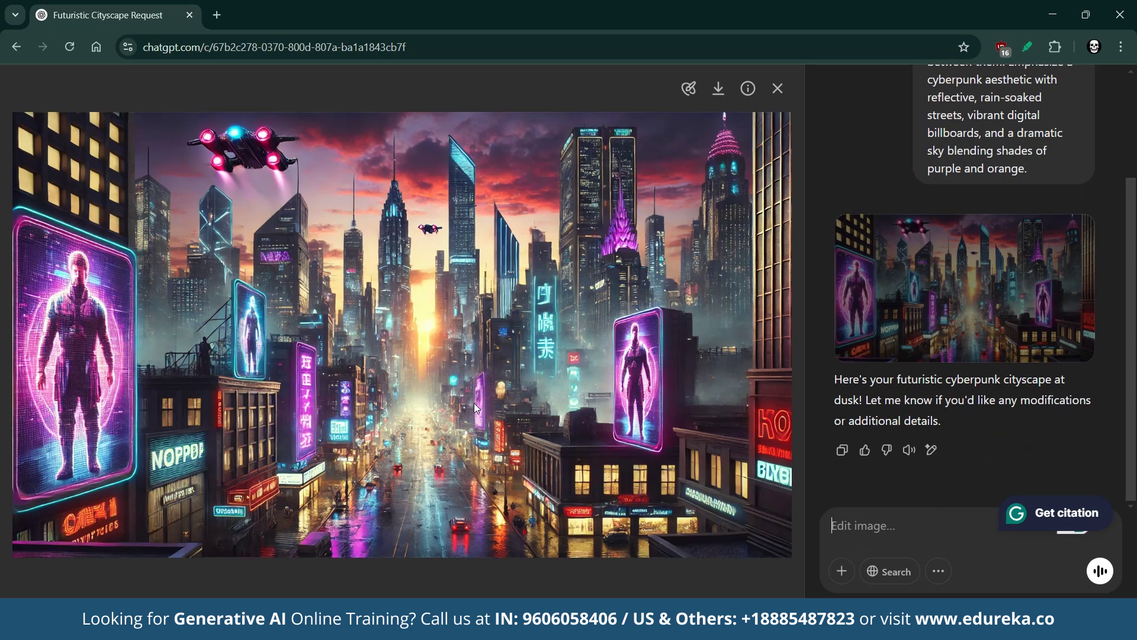
{"action": "left_click", "coordinate": [778, 88]}
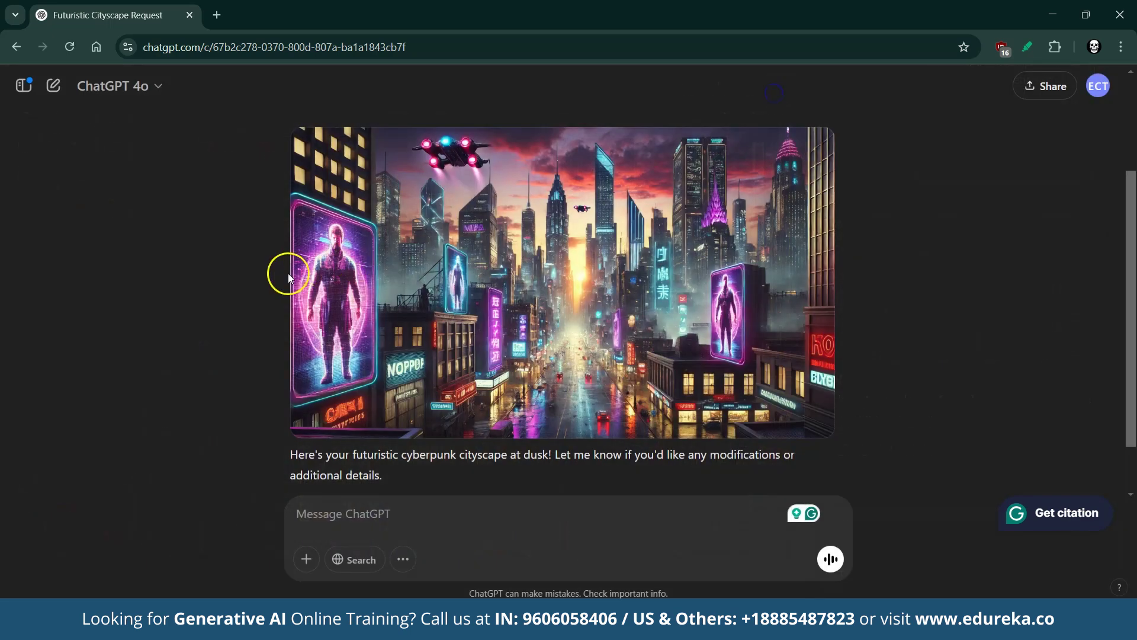
{"action": "scroll", "coordinate": [236, 307], "scroll_direction": "up", "scroll_amount": 3}
- Start a new empty chat and open the model list
{"action": "left_click", "coordinate": [145, 90]}
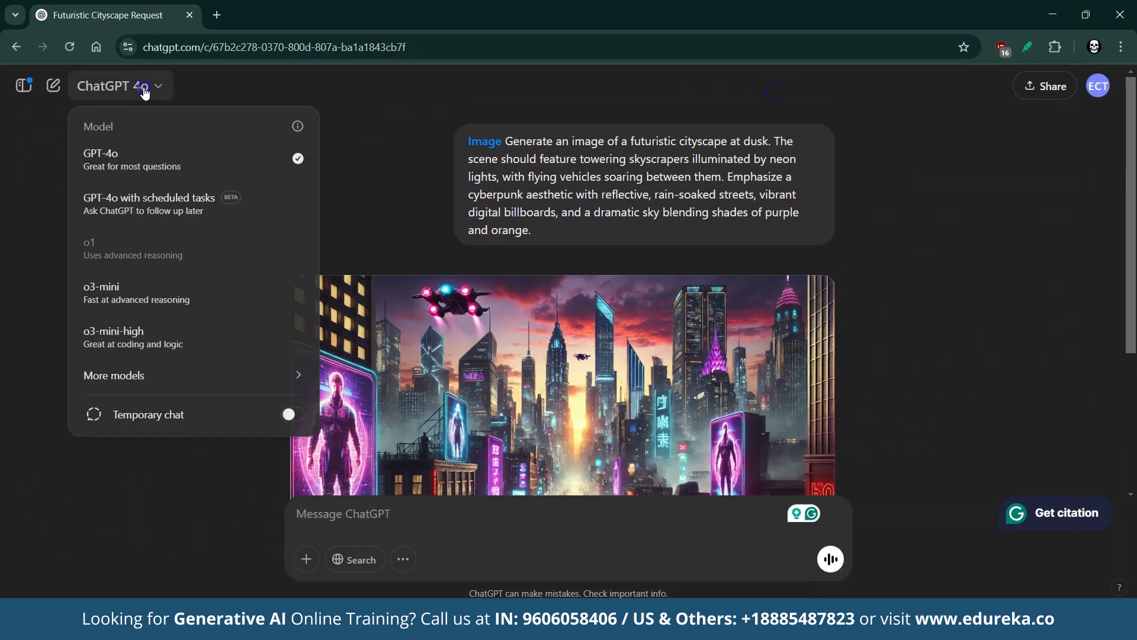
{"action": "left_click", "coordinate": [18, 150]}
{"action": "left_click", "coordinate": [53, 95]}
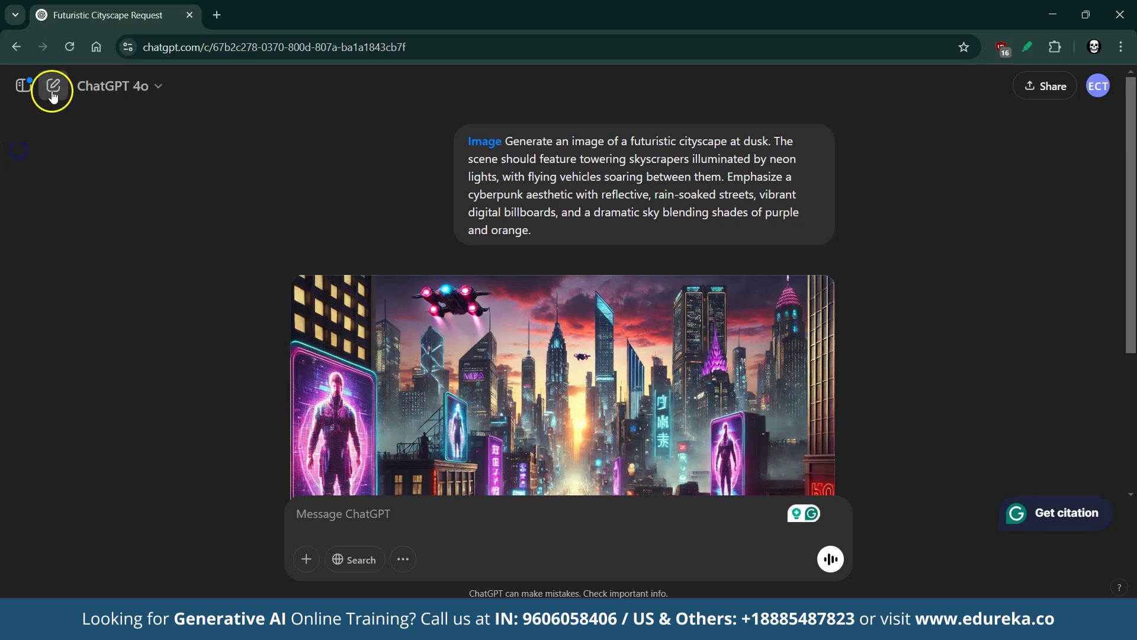
{"action": "left_click", "coordinate": [141, 94]}
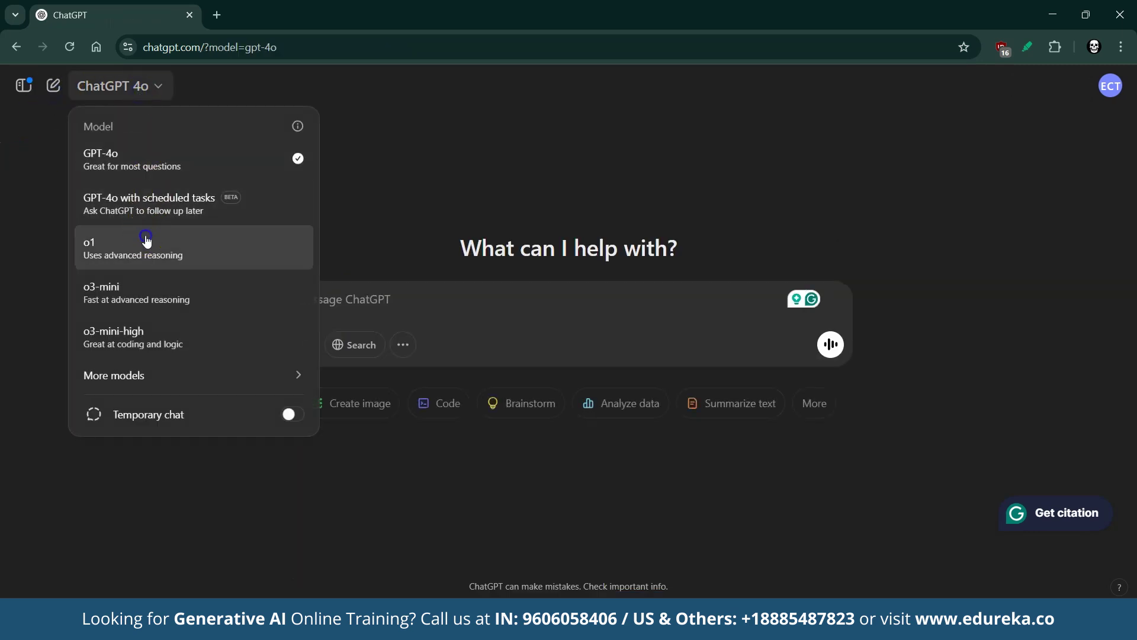
- Send the cityscape image prompt to o1 and highlight its text-only italic description
{"action": "left_click", "coordinate": [146, 239]}
{"action": "left_click", "coordinate": [343, 305]}
{"action": "type", "text": "Generate an image of a futuristic cityscape at dusk. The scene should feature towering skyscrapers illuminated by neon lights, with flying vehicles soaring between them. Emphasize a cyberpunk aesthetic with reflective, rain-soaked streets, vibrant digital billboards, and a dramatic sky blending shades of purple and orange."}
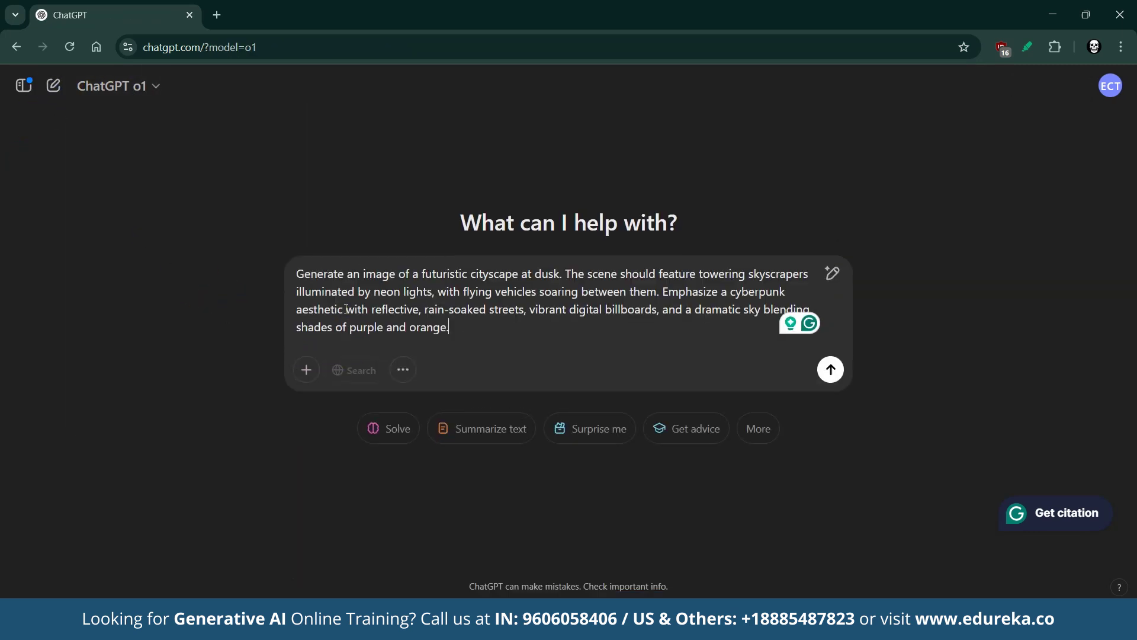
{"action": "left_click", "coordinate": [831, 370]}
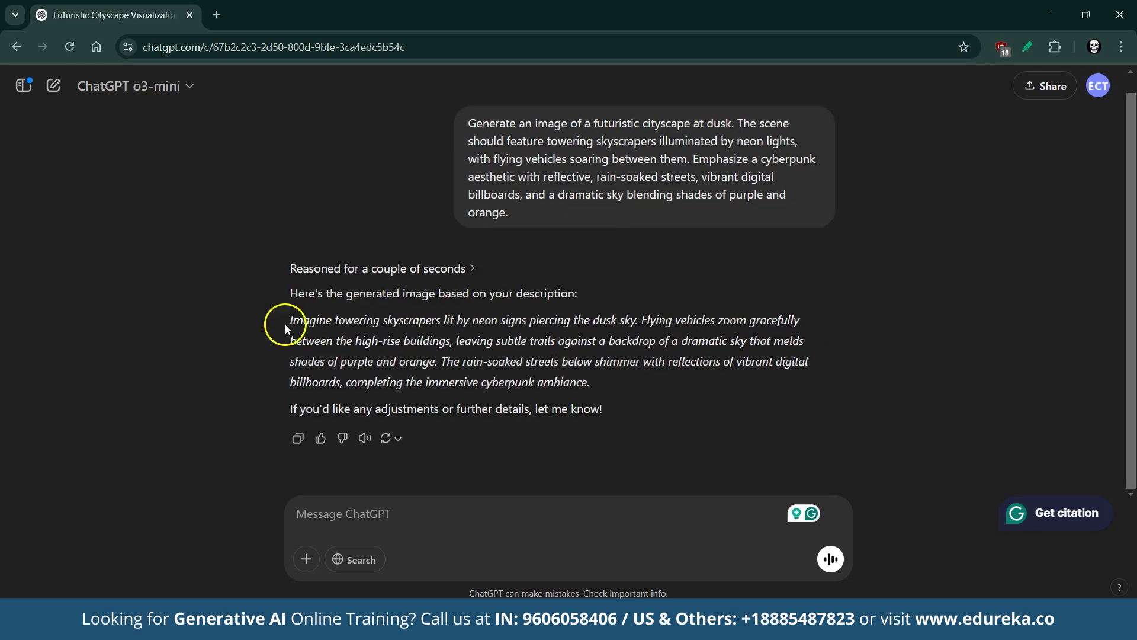
{"action": "left_click_drag", "start_coordinate": [285, 325], "coordinate": [521, 348]}
{"action": "left_click", "coordinate": [629, 397]}
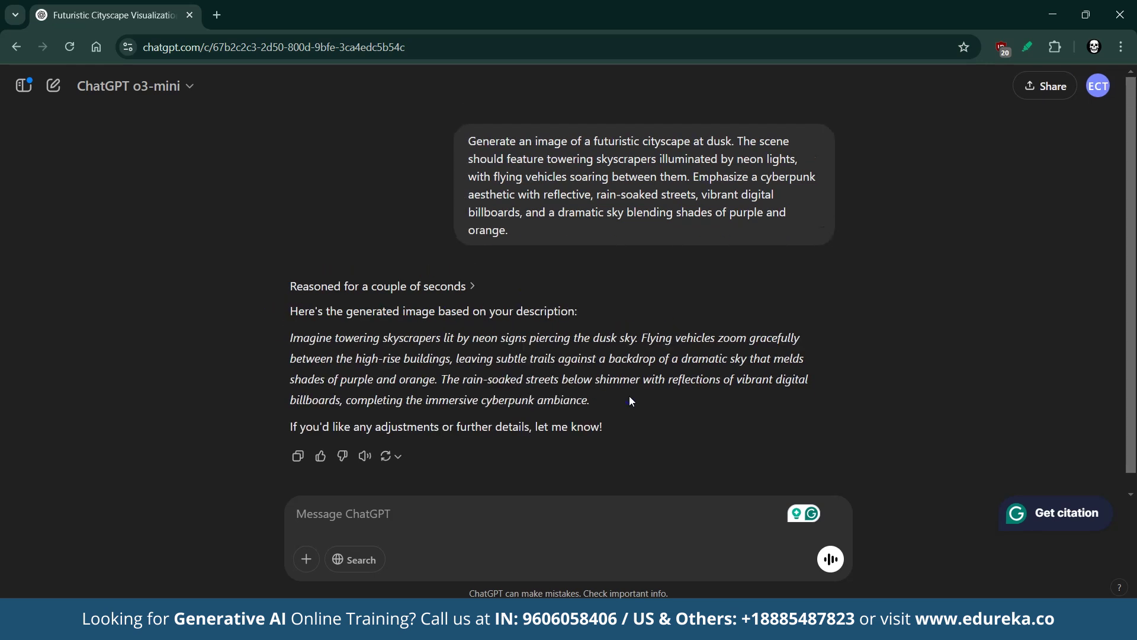